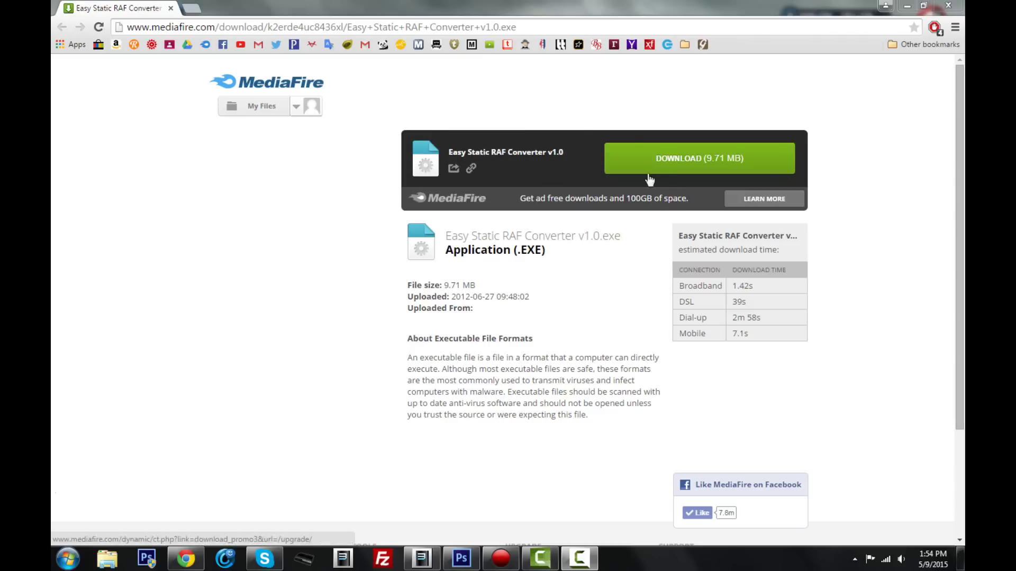
Download and run Easy Static RAF Converter v1.0 from MediaFire, then cancel its Browse for Image dialog
click(696, 157)
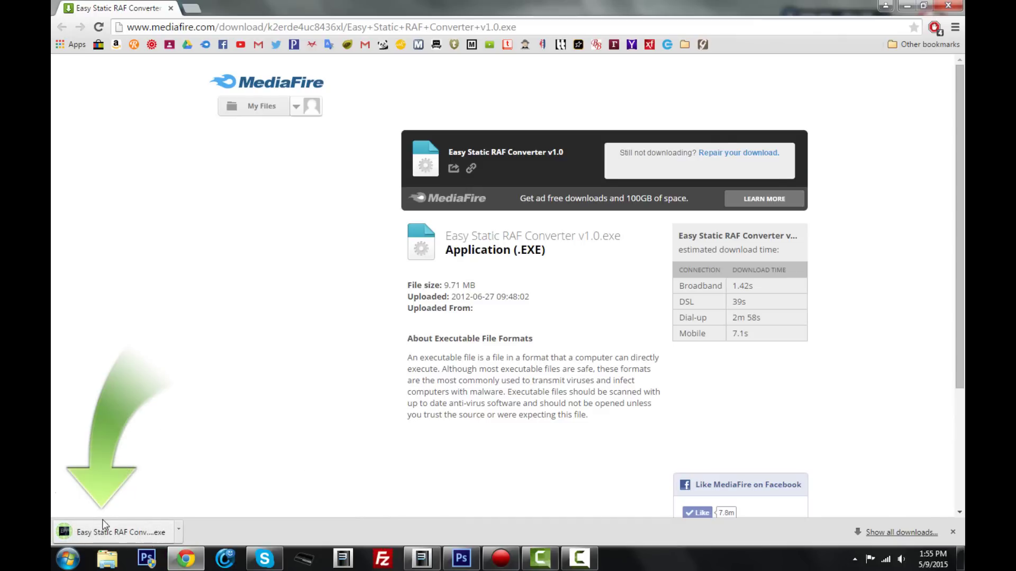
click(147, 527)
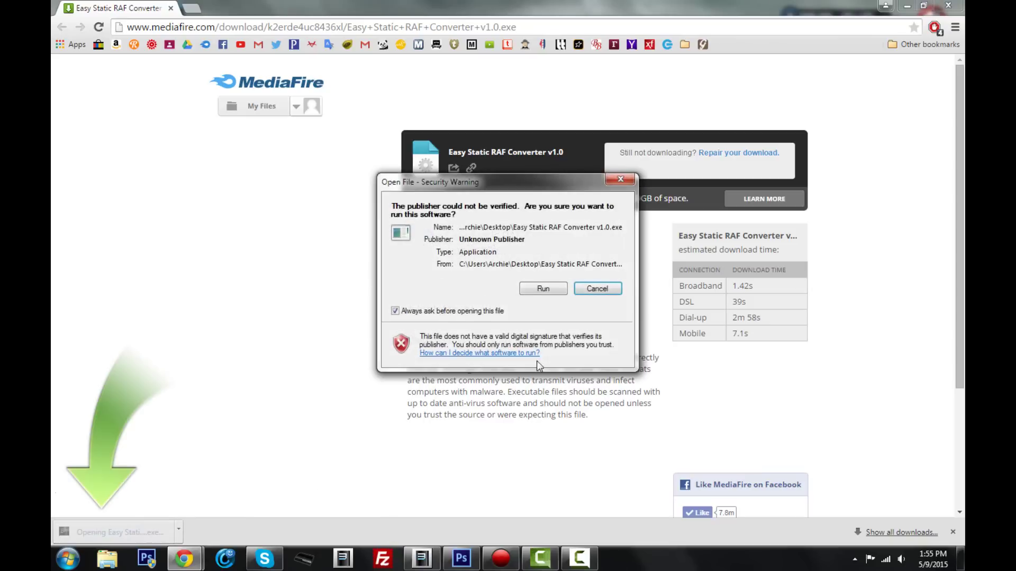
click(534, 287)
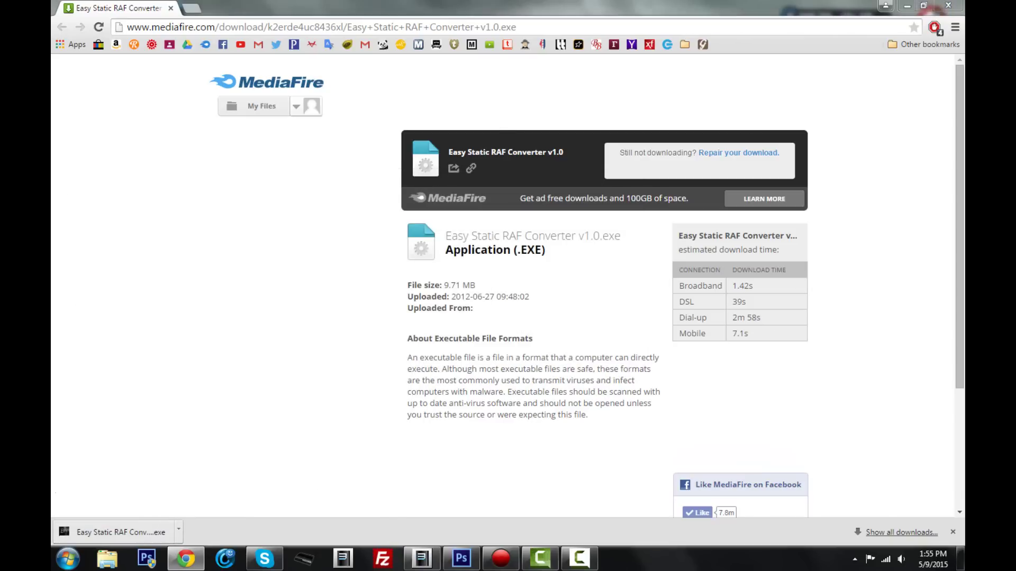
click(952, 532)
click(907, 5)
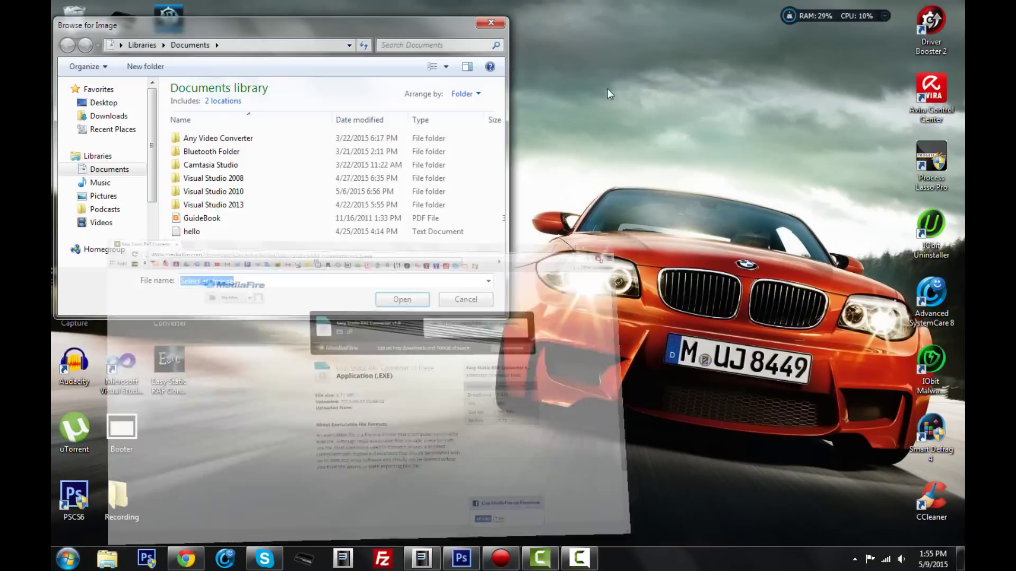
drag(297, 27, 533, 50)
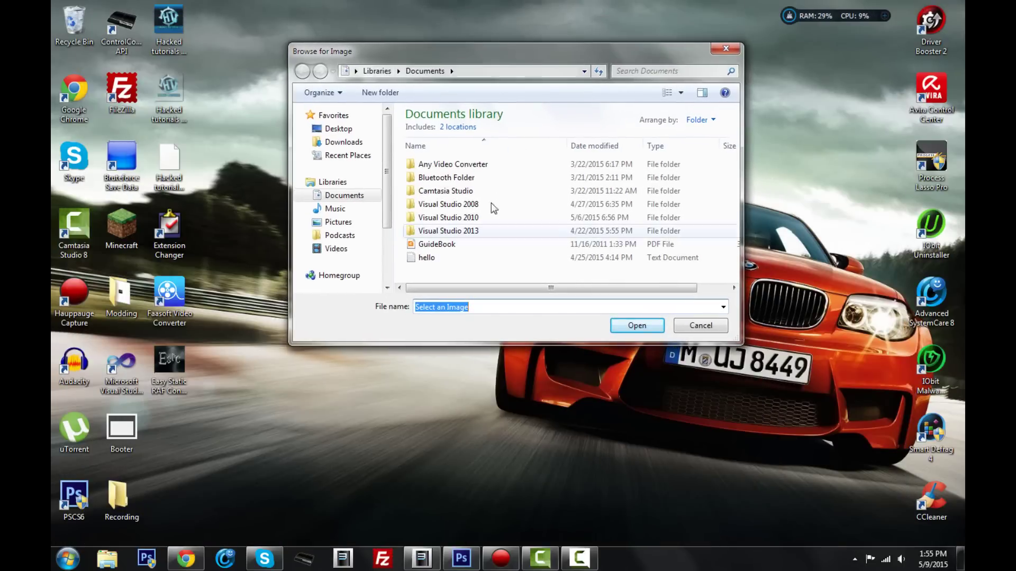
click(703, 326)
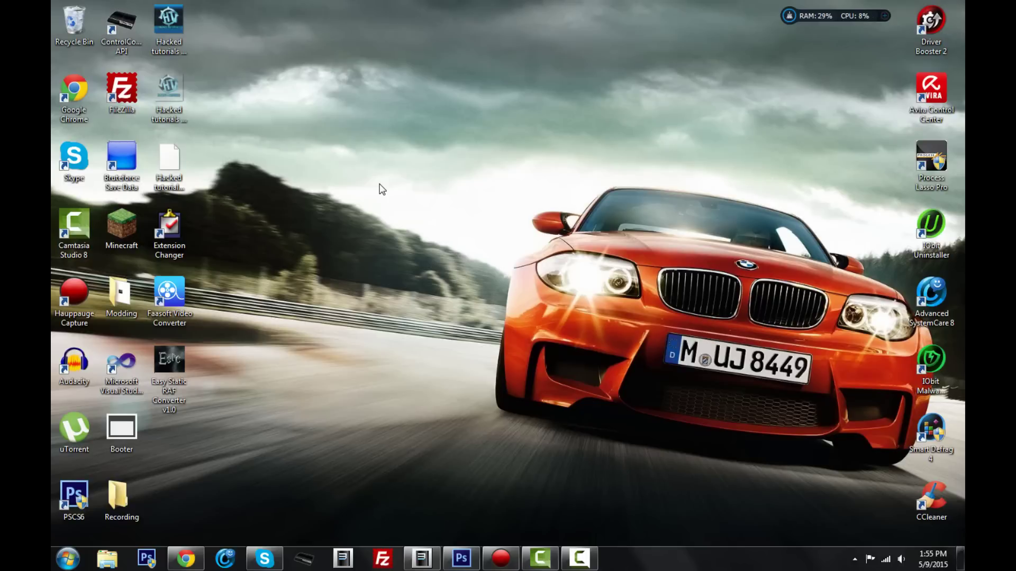
Preview the Hacked tutorials Logo By Force Edits (1) image in Photo Viewer, then close it
double_click(182, 24)
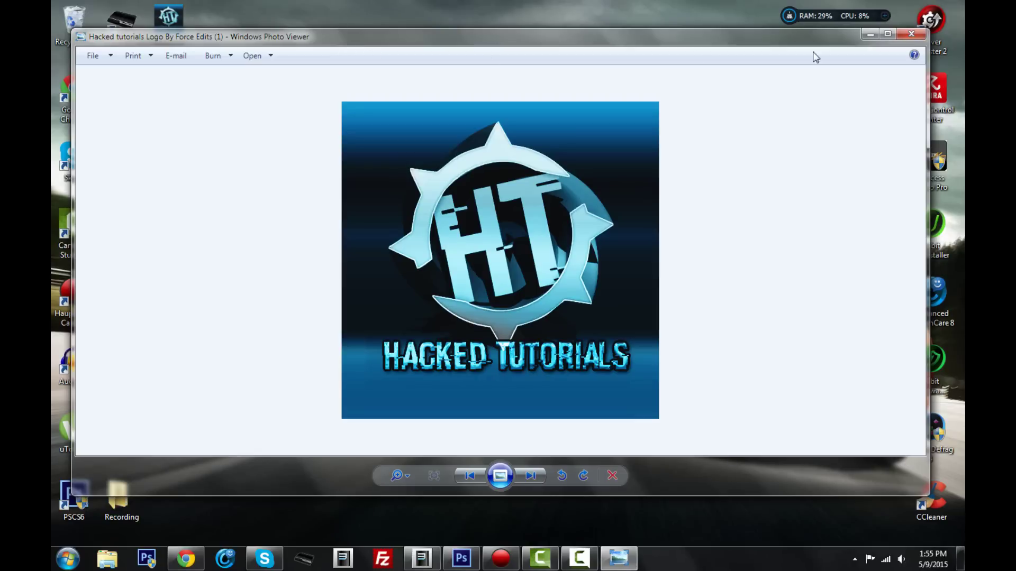
click(910, 34)
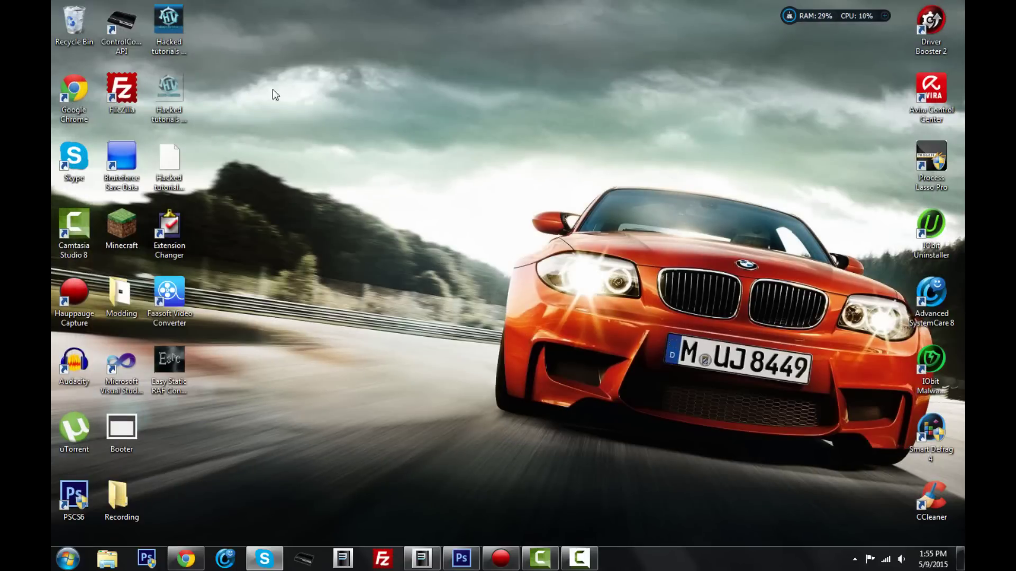
Open Hacked tutorials Logo By Force Edits (1).png in Photoshop
click(461, 559)
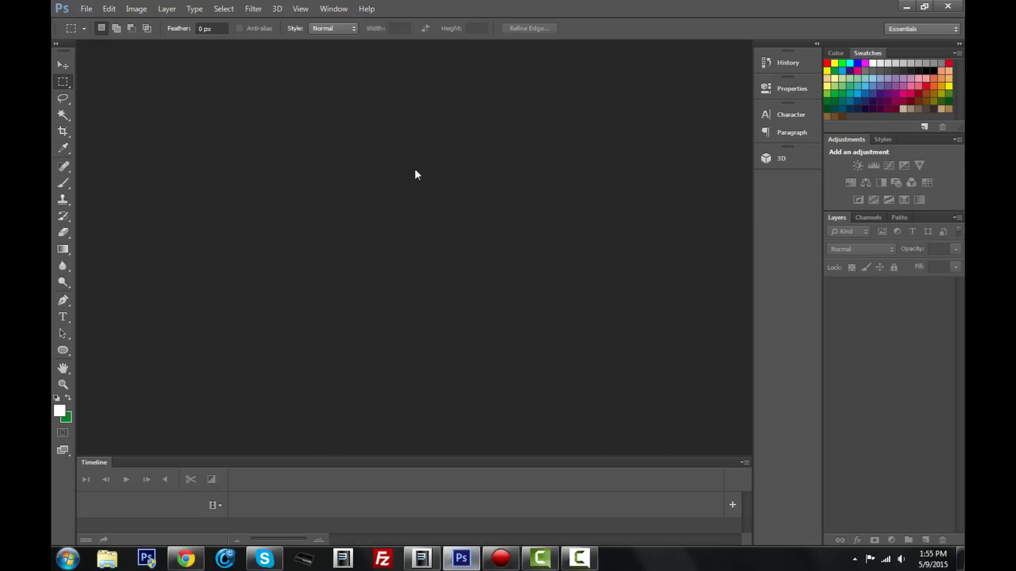
double_click(246, 127)
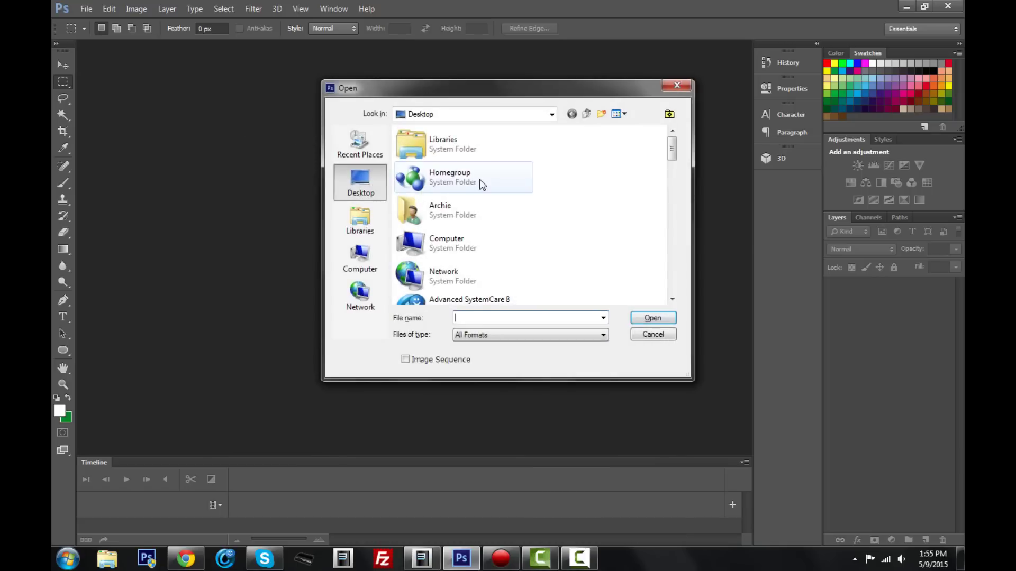
scroll(479, 182, down, 3)
scroll(481, 183, down, 5)
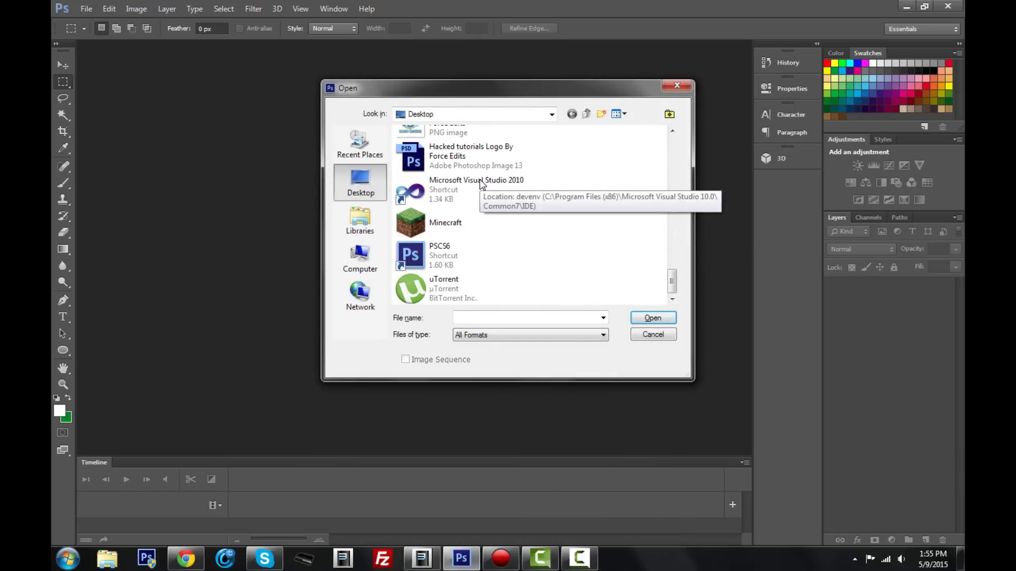
scroll(482, 184, up, 3)
click(460, 258)
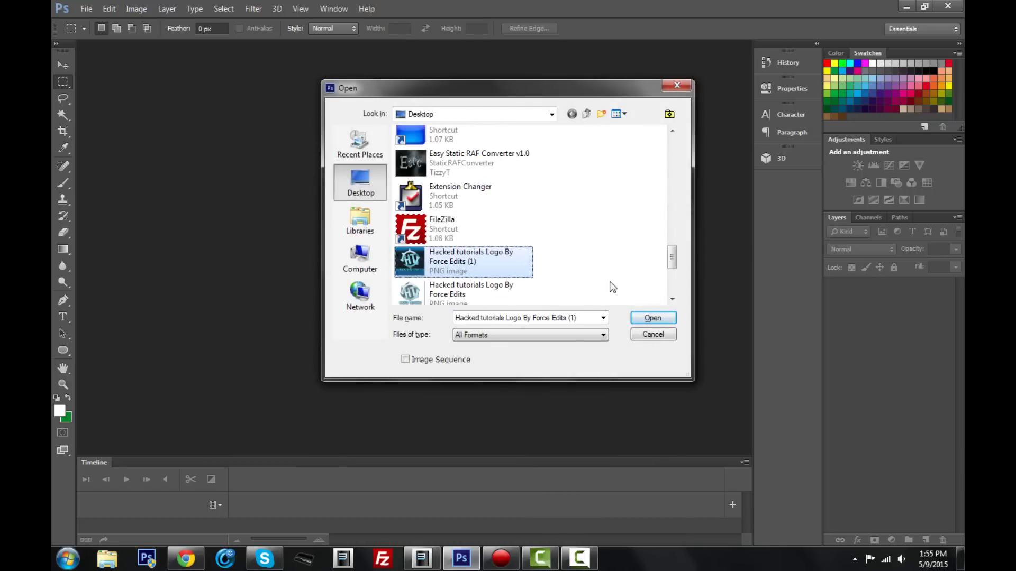
click(653, 318)
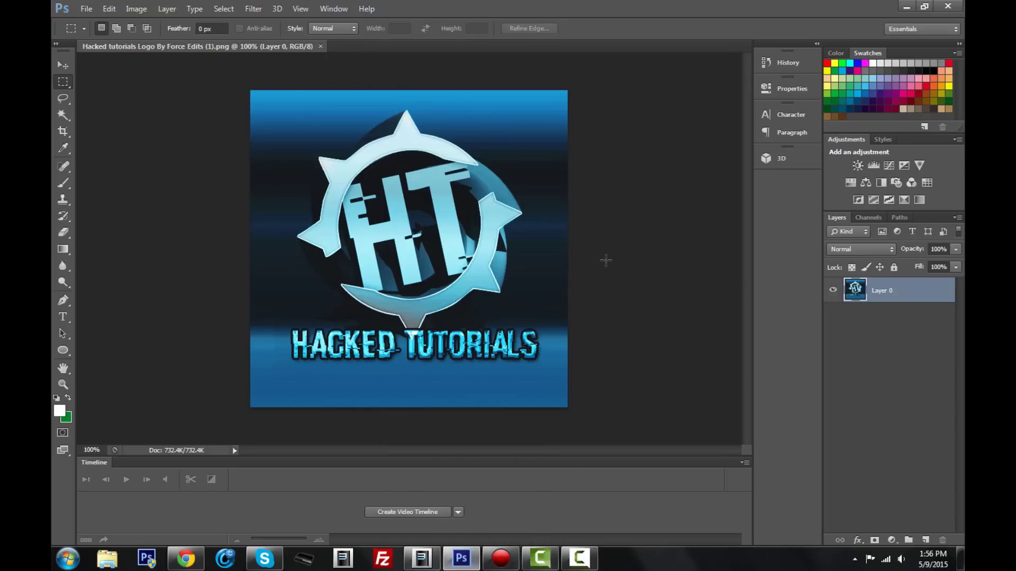
Open the transparent-background Hacked tutorials Logo By Force Edits PSD with Ctrl+O
key(ctrl+o)
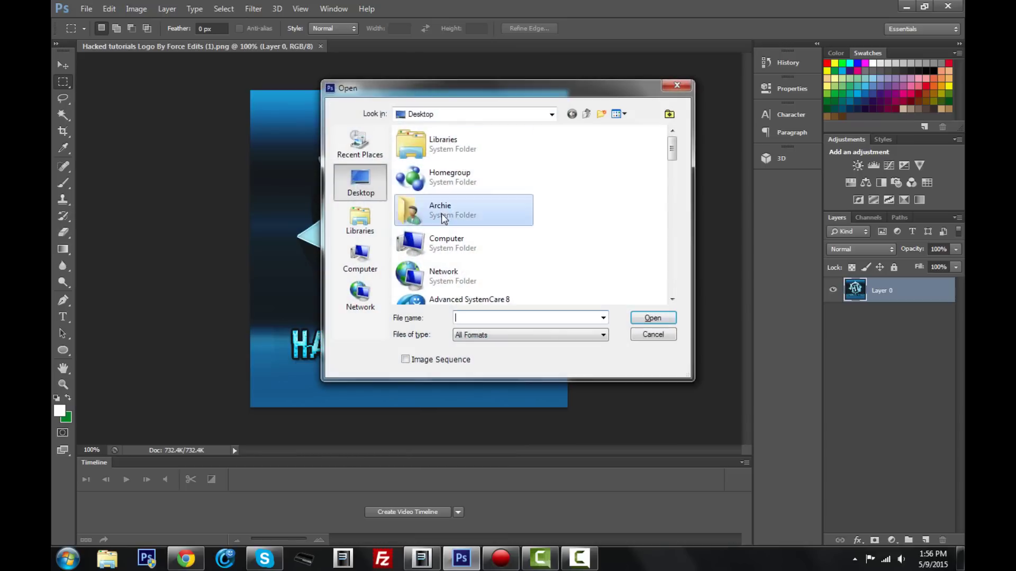
scroll(444, 218, down, 1)
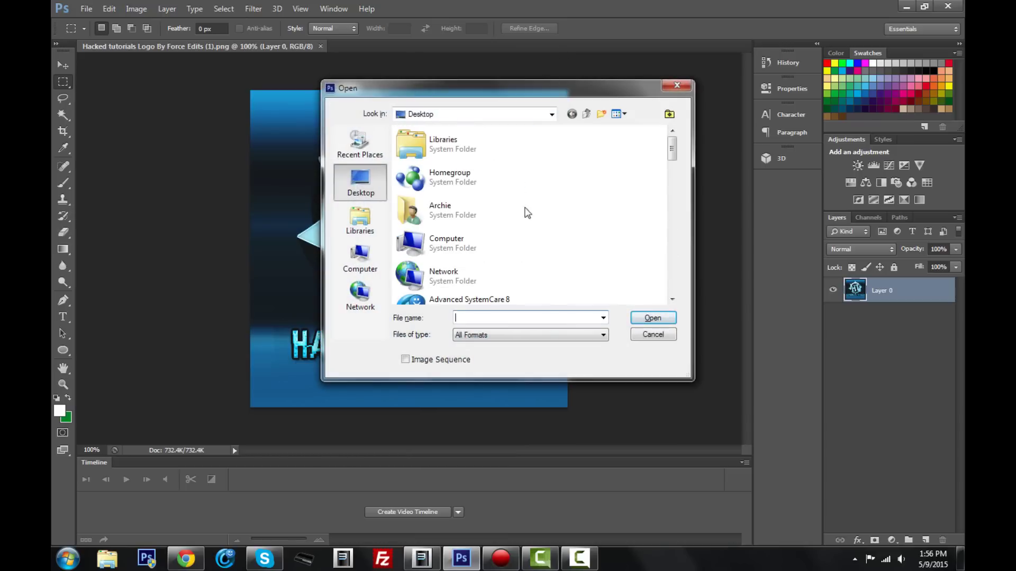
click(493, 235)
scroll(494, 236, down, 5)
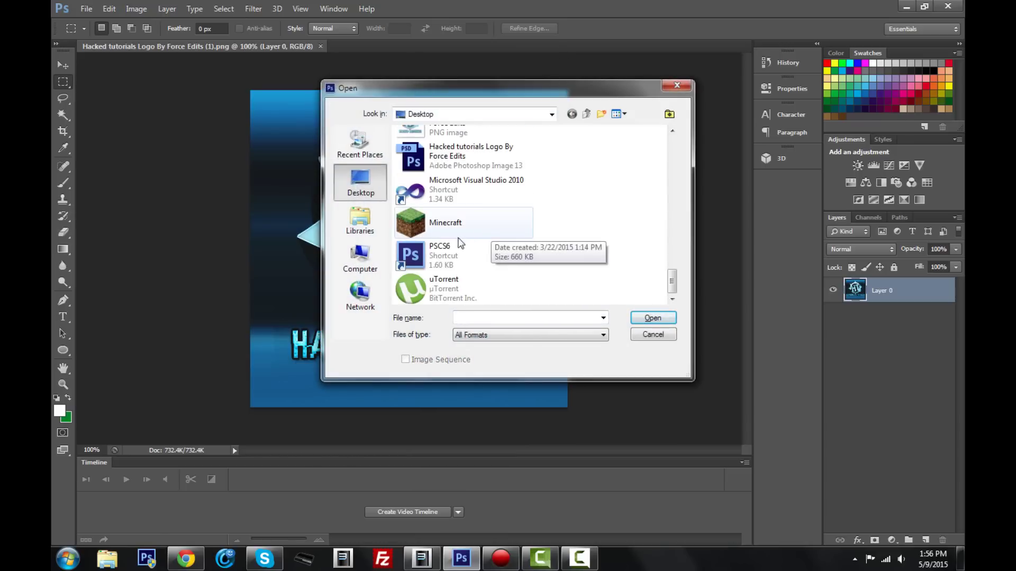
click(441, 165)
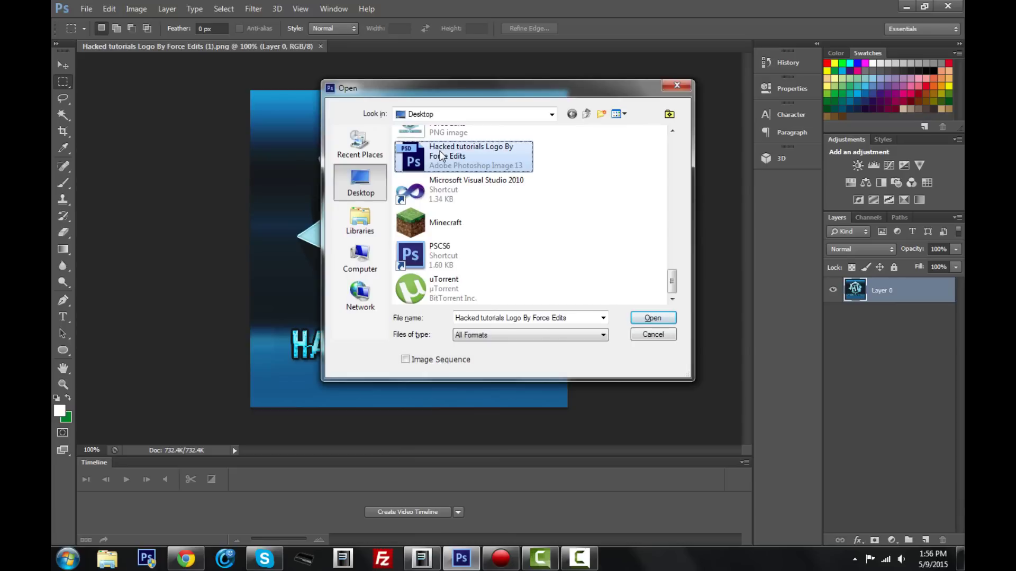
click(652, 318)
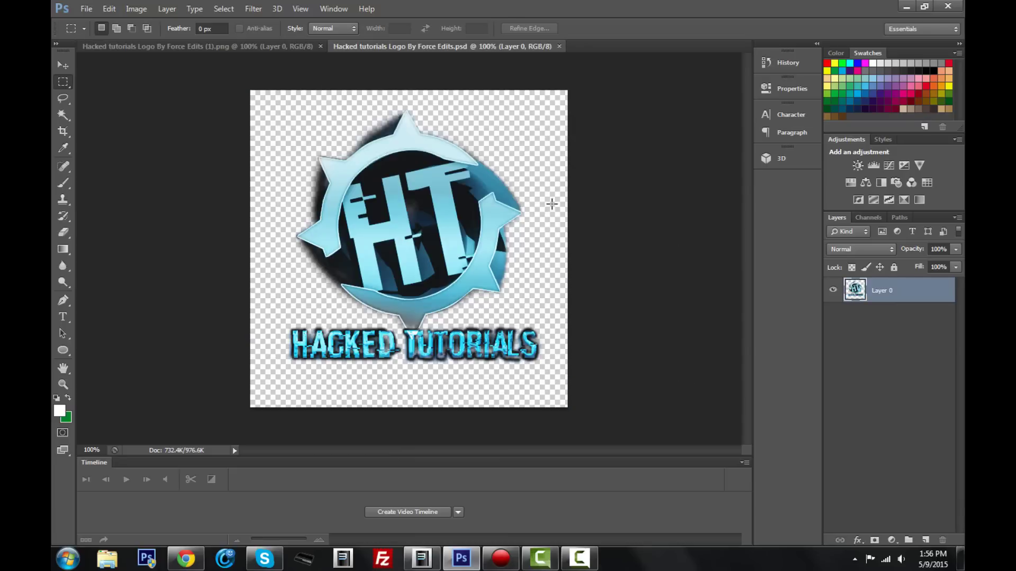
Compare the PNG and PSD logo documents by switching tabs, ending on the blue-background PNG
click(241, 48)
click(390, 48)
click(312, 49)
click(416, 51)
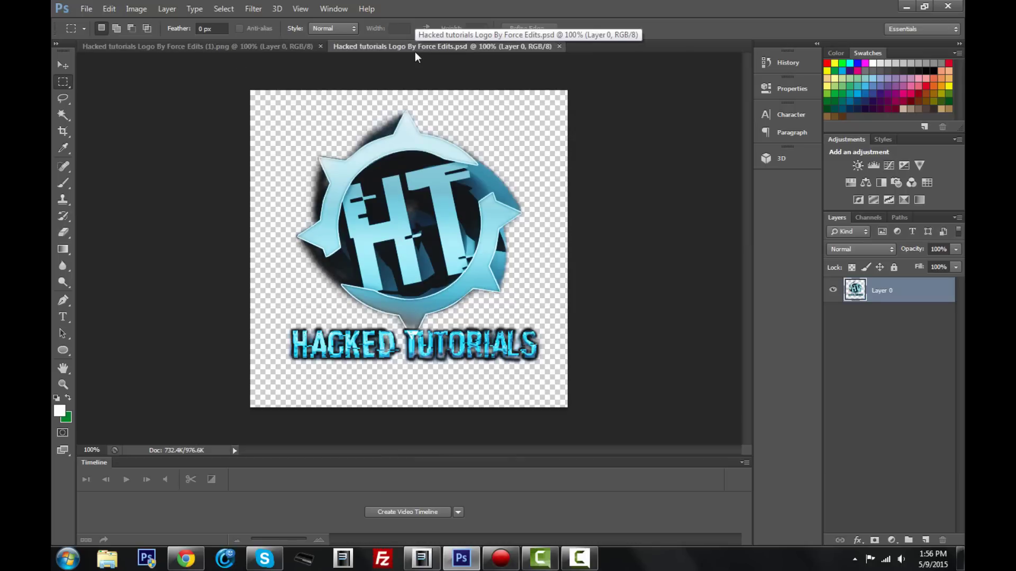
click(166, 47)
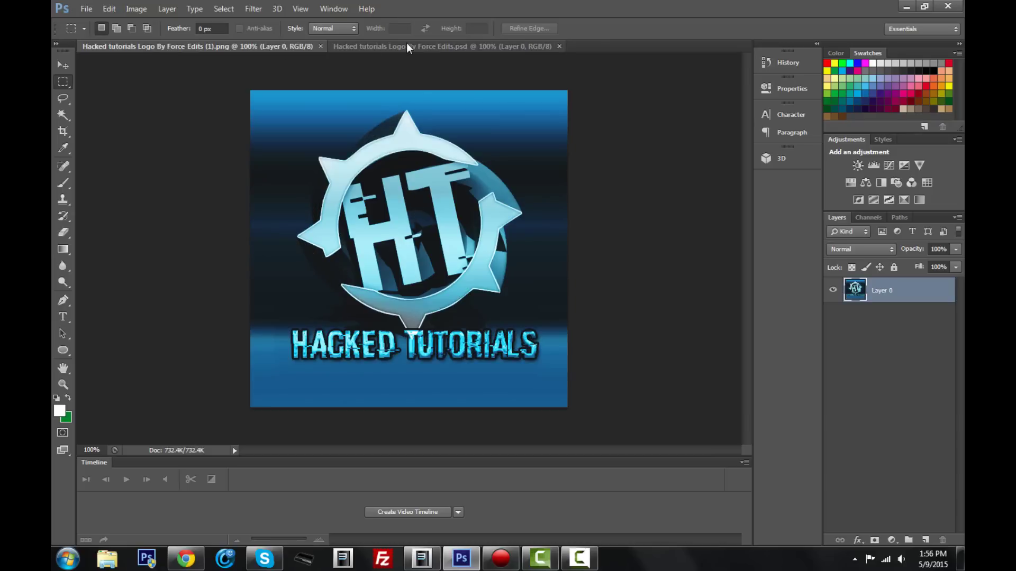
On the transparent PSD logo, set Layer 0 opacity to 75%
click(409, 47)
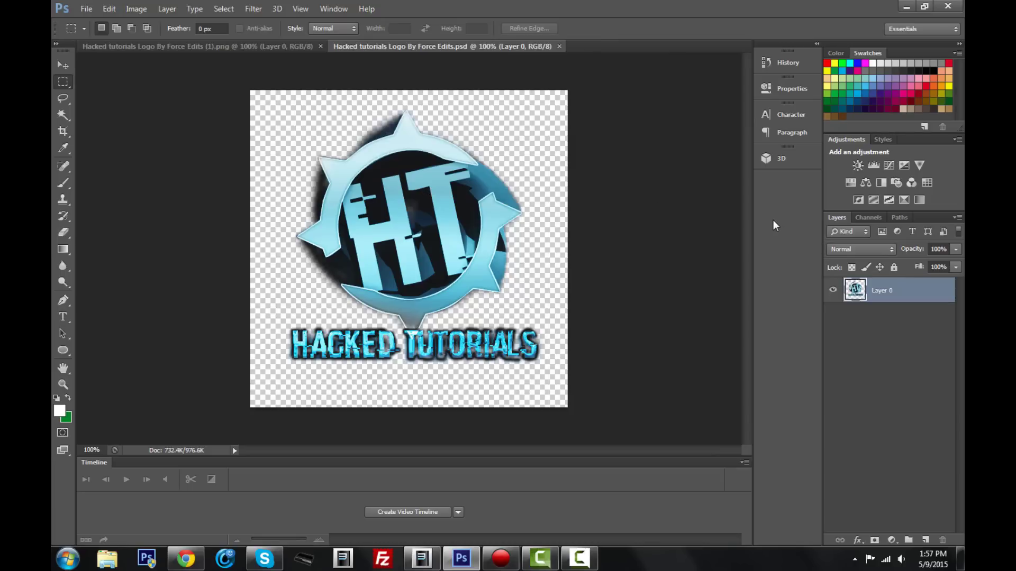
click(957, 249)
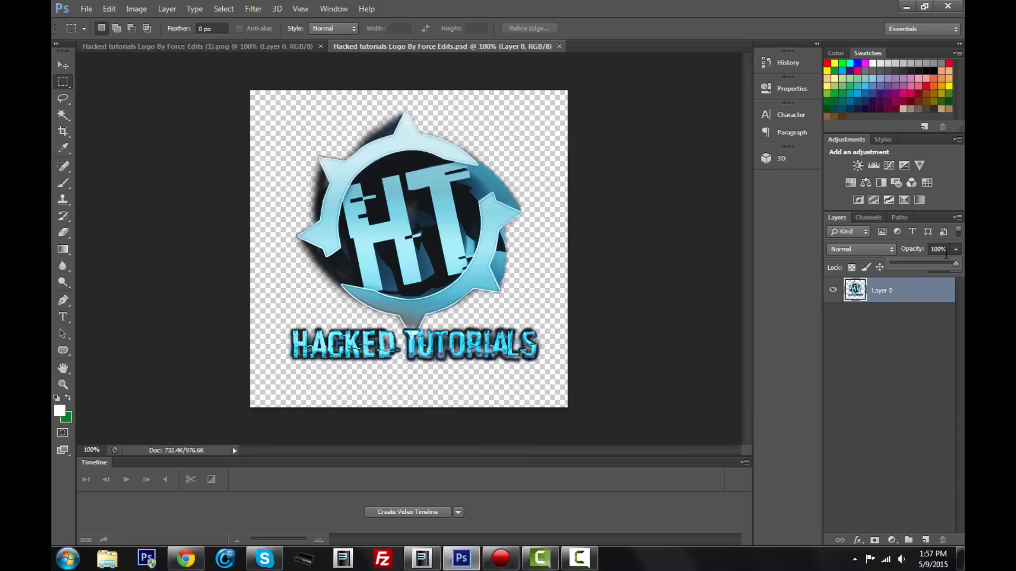
click(943, 248)
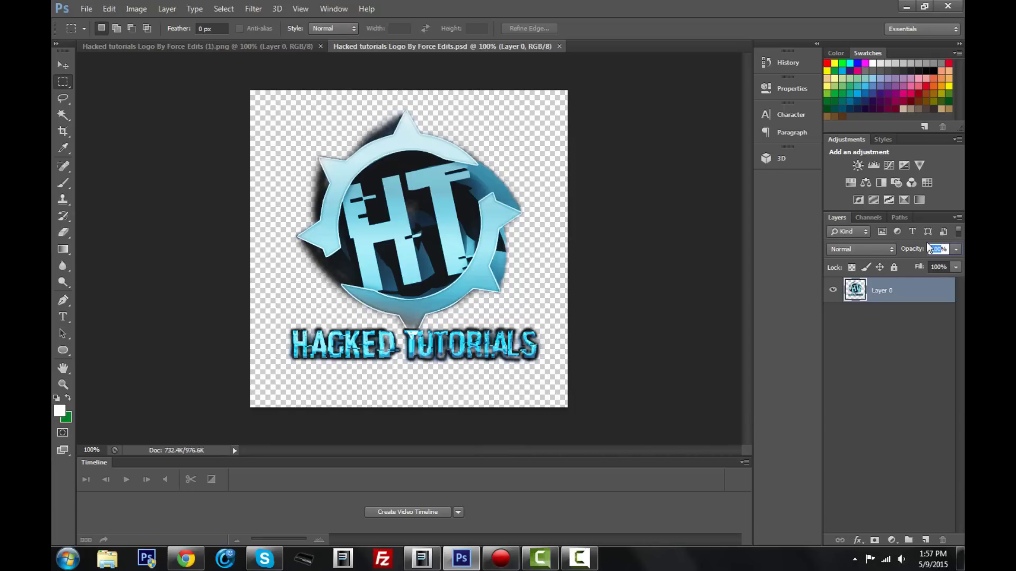
text(75)
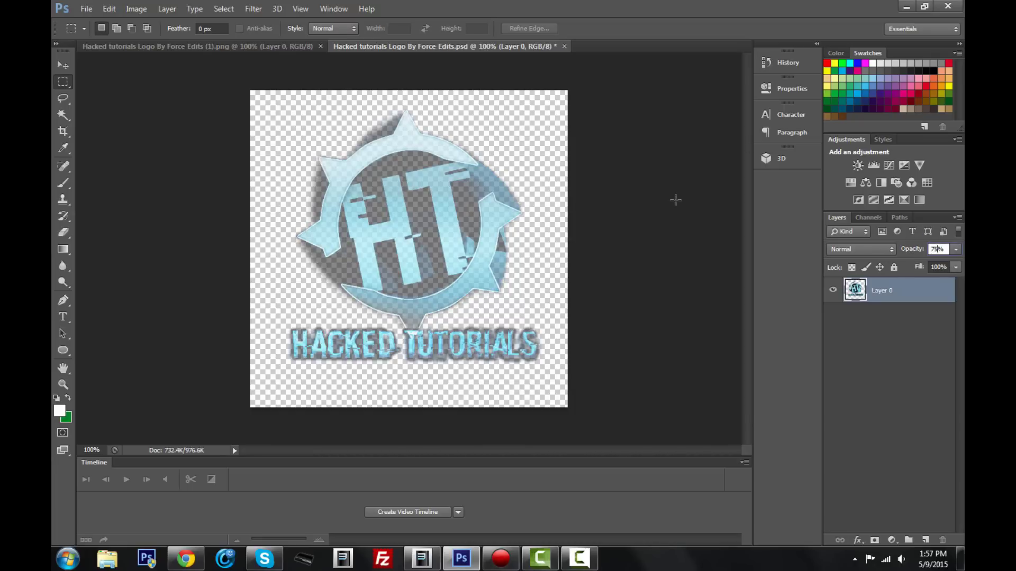
key(Return)
Save the faded logo as Tutorial.png on the desktop with default PNG options, then minimize Photoshop
click(87, 10)
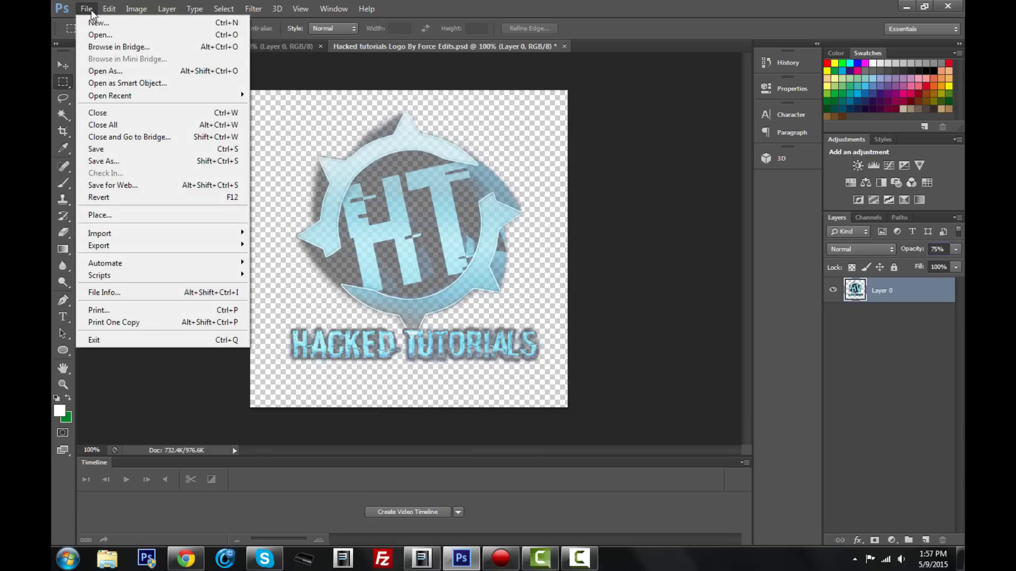
click(117, 160)
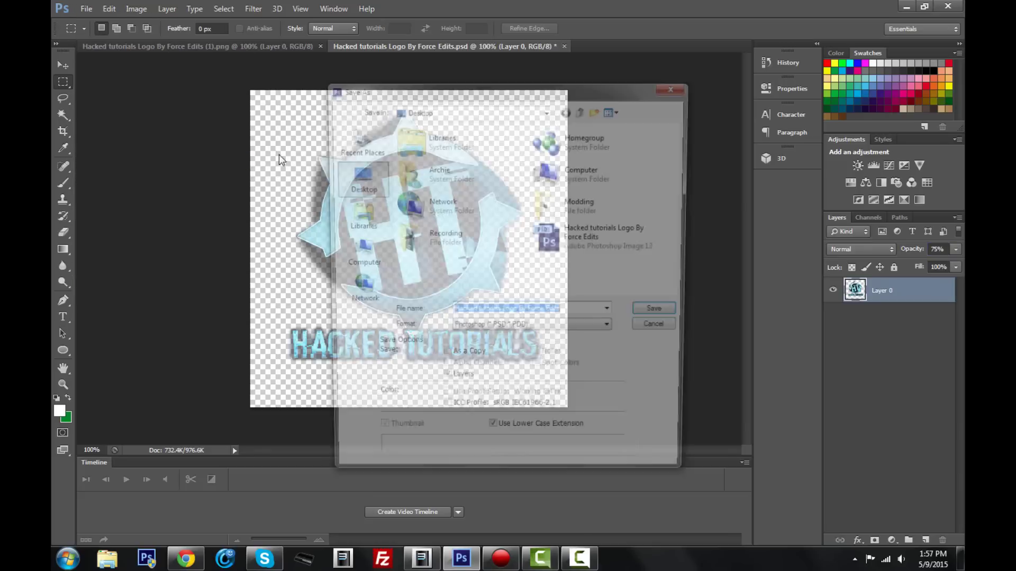
click(534, 330)
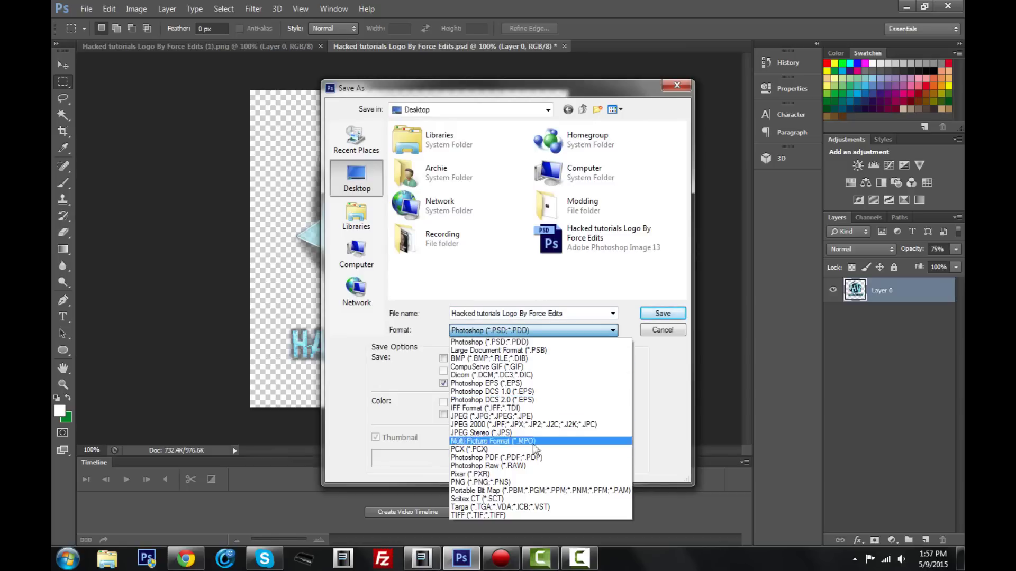
click(528, 482)
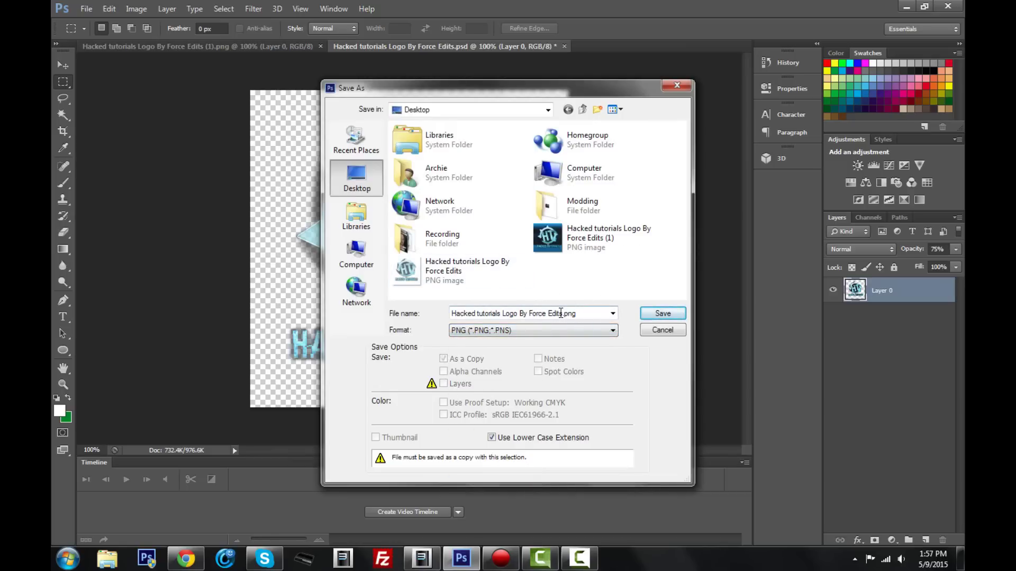
click(561, 312)
double_click(561, 312)
click(562, 313)
key(shift+Home)
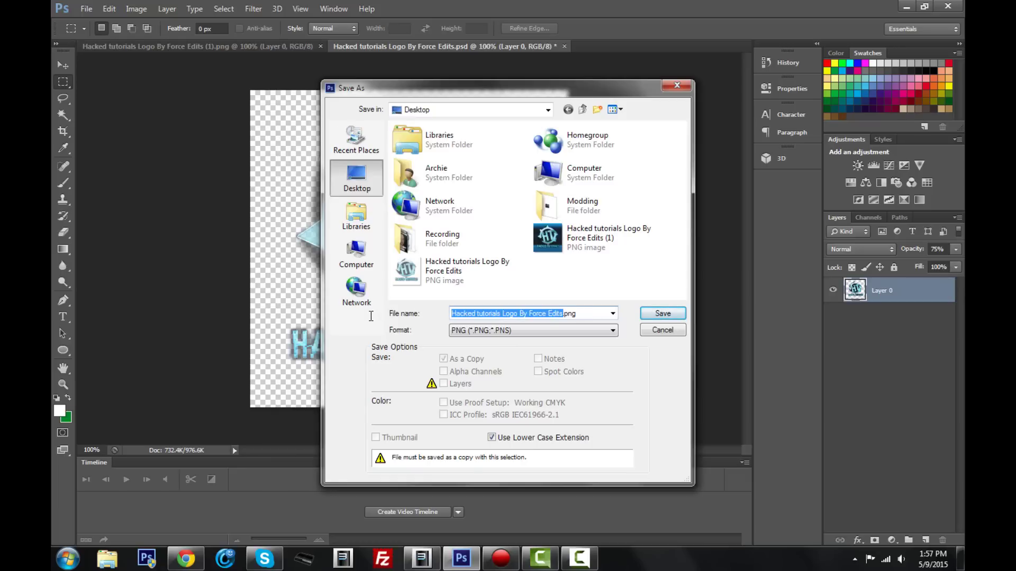
text(Tutorial)
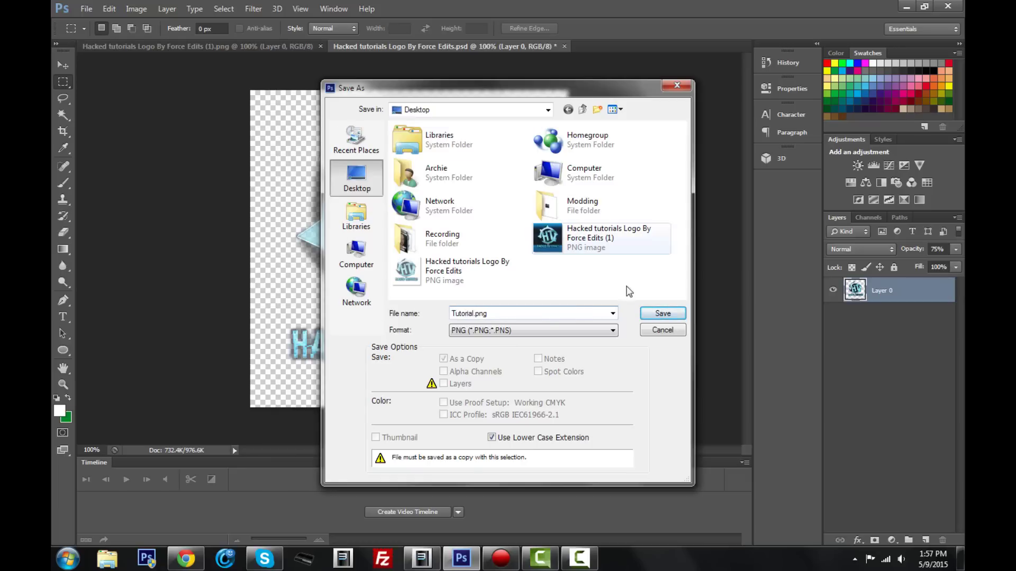
click(664, 314)
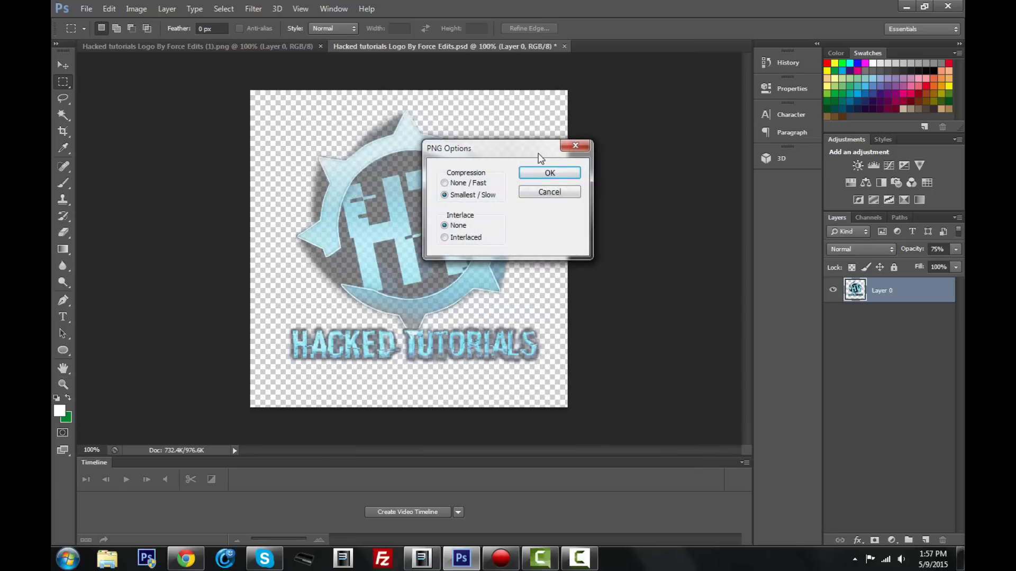
click(551, 173)
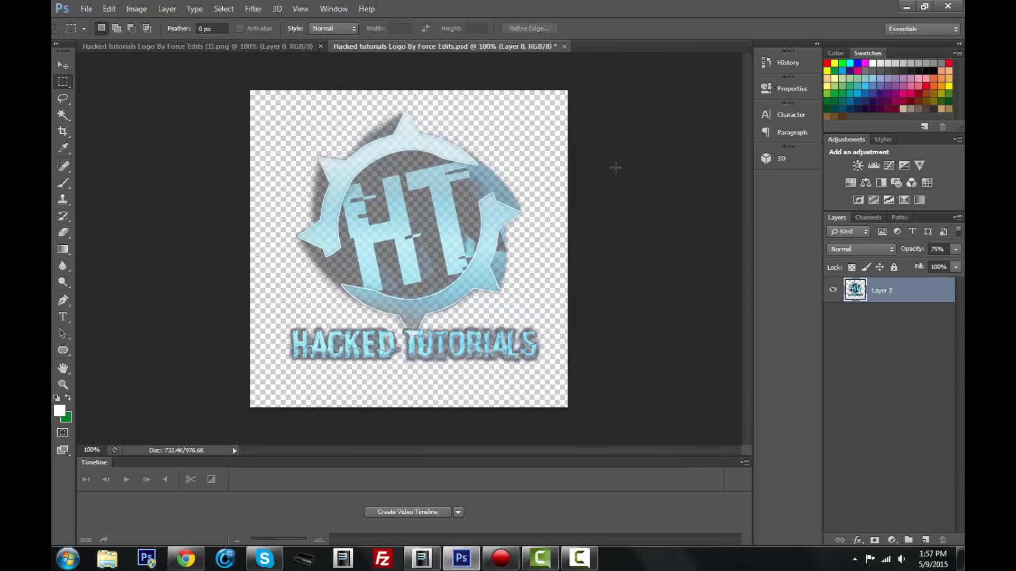
click(905, 6)
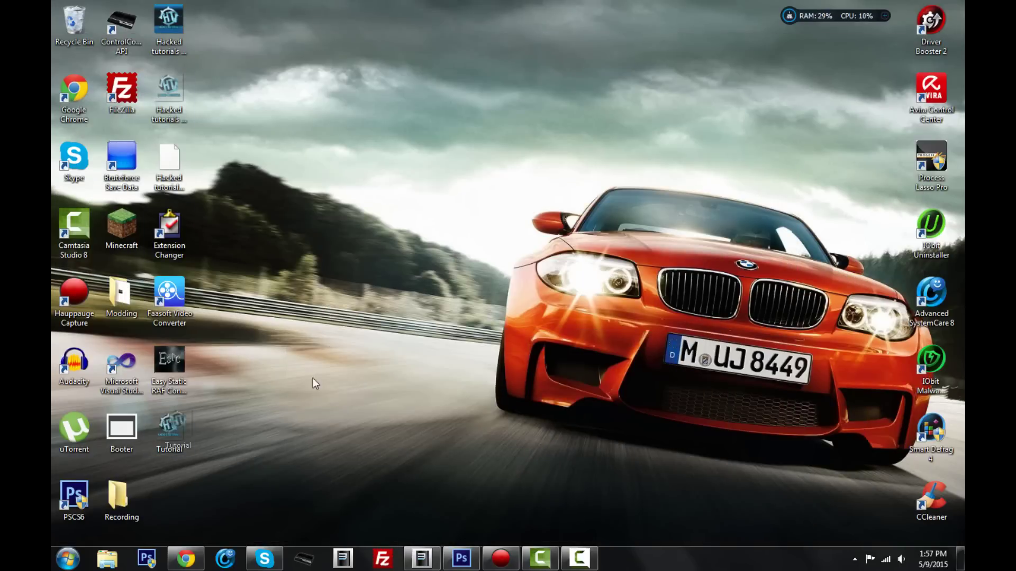
Preview Tutorial.png in Photo Viewer, then place its icon below the converter shortcut
drag(312, 383, 455, 151)
double_click(455, 151)
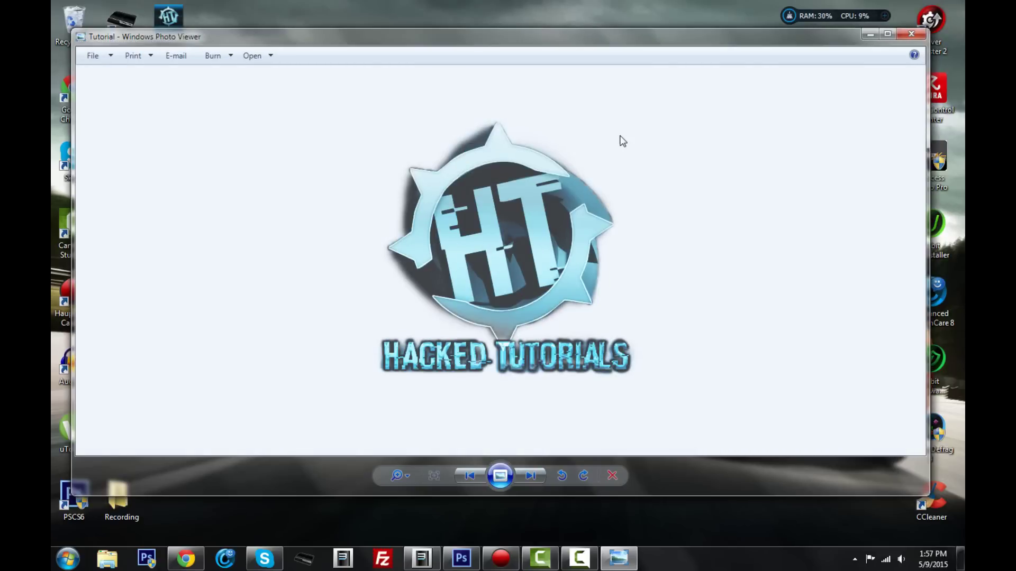
click(912, 35)
drag(460, 154, 233, 395)
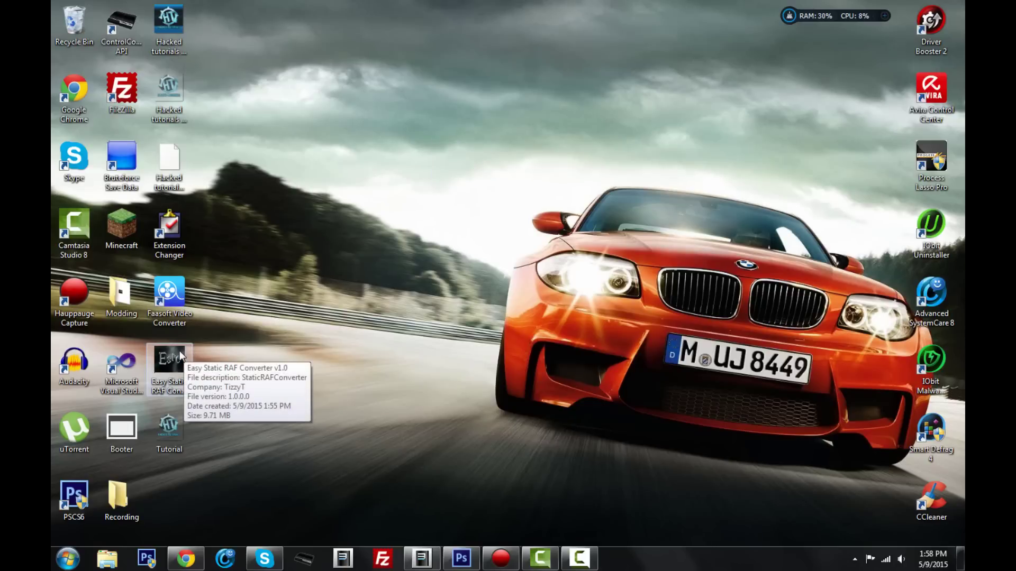
Launch Easy Static RAF Converter and load Tutorial.png from the Desktop, keeping Resize at None
double_click(167, 356)
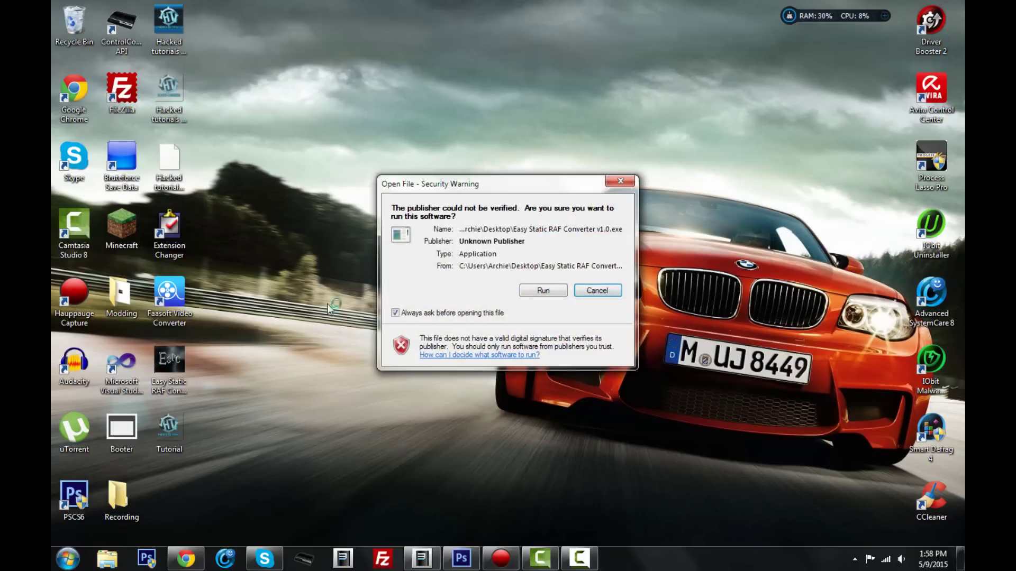
click(542, 292)
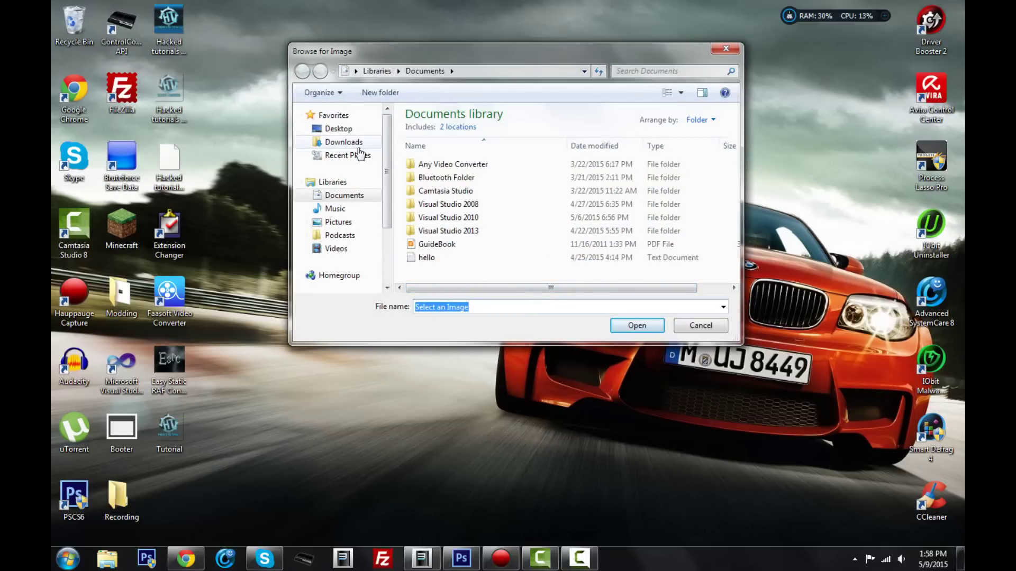
click(343, 129)
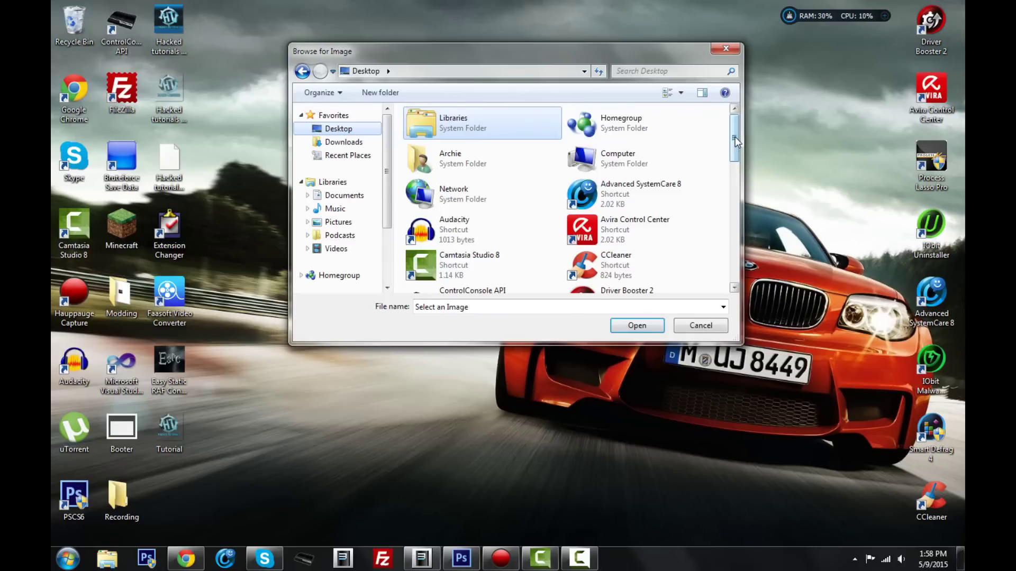
drag(735, 142, 734, 261)
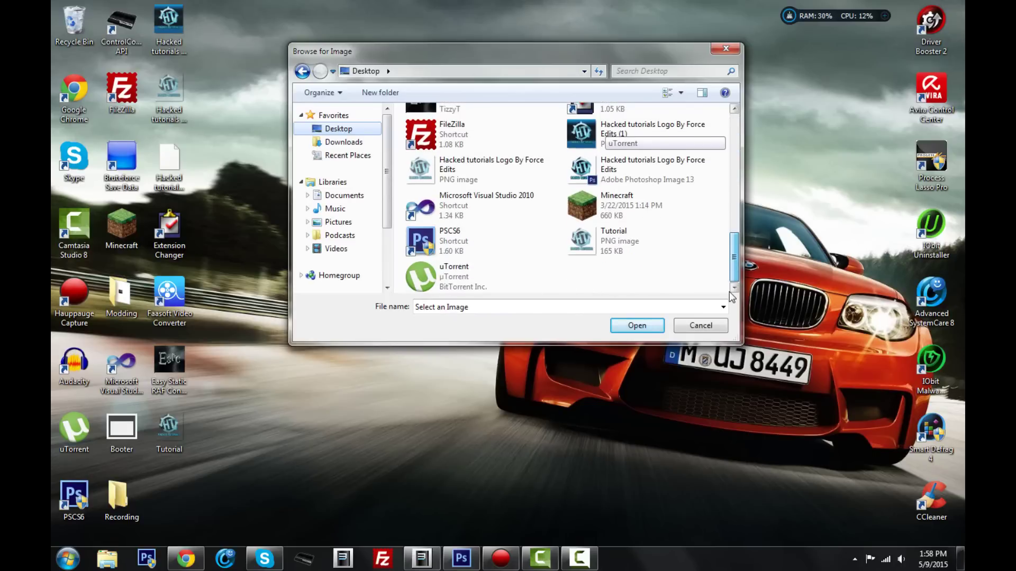
click(600, 233)
click(638, 325)
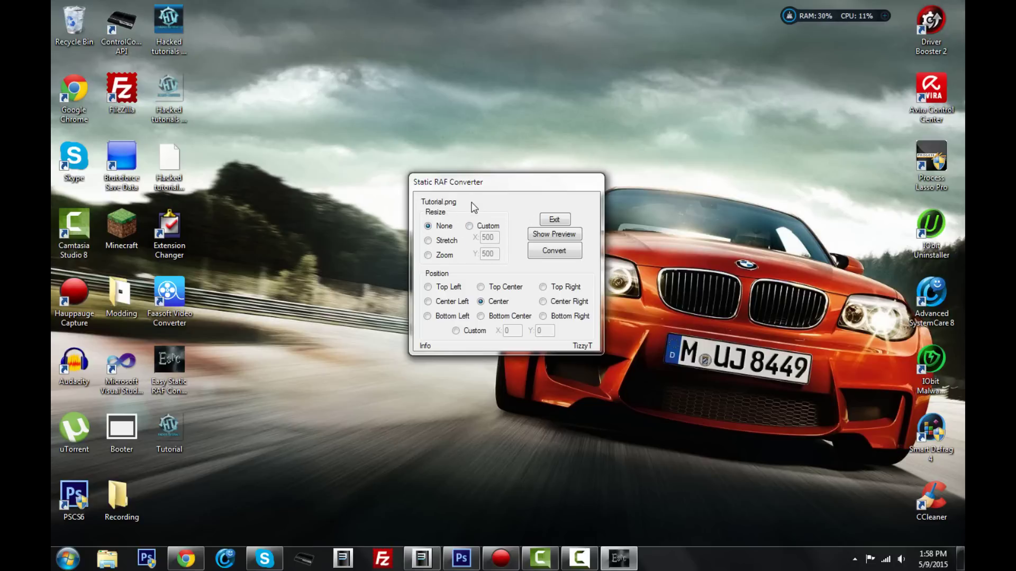
click(487, 226)
click(440, 226)
Set the logo position to Center Right and check it in the preview window
click(549, 305)
click(554, 234)
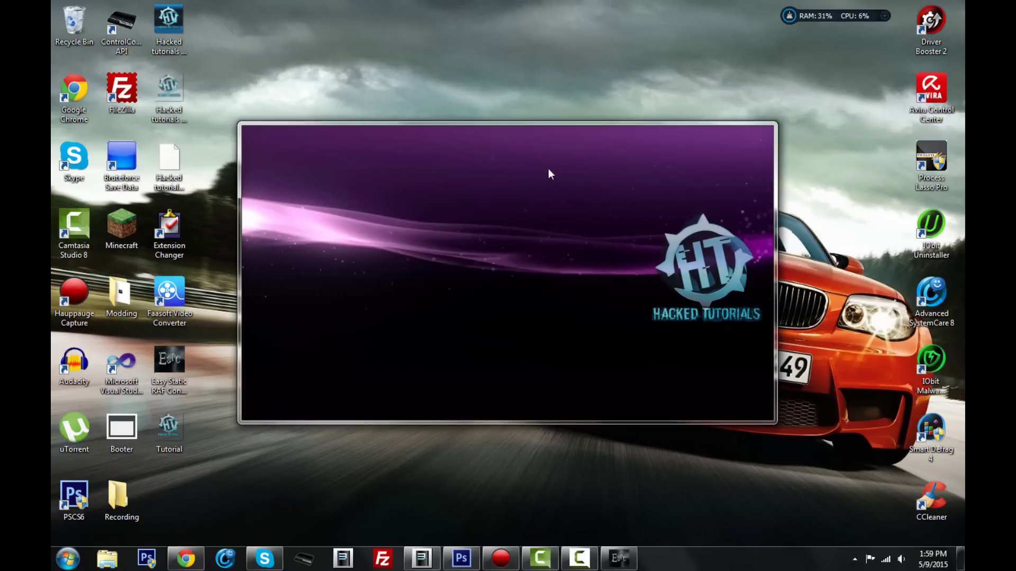
mouse_move(548, 168)
mouse_down()
mouse_move(526, 200)
mouse_move(563, 211)
mouse_move(565, 165)
mouse_move(553, 162)
mouse_up()
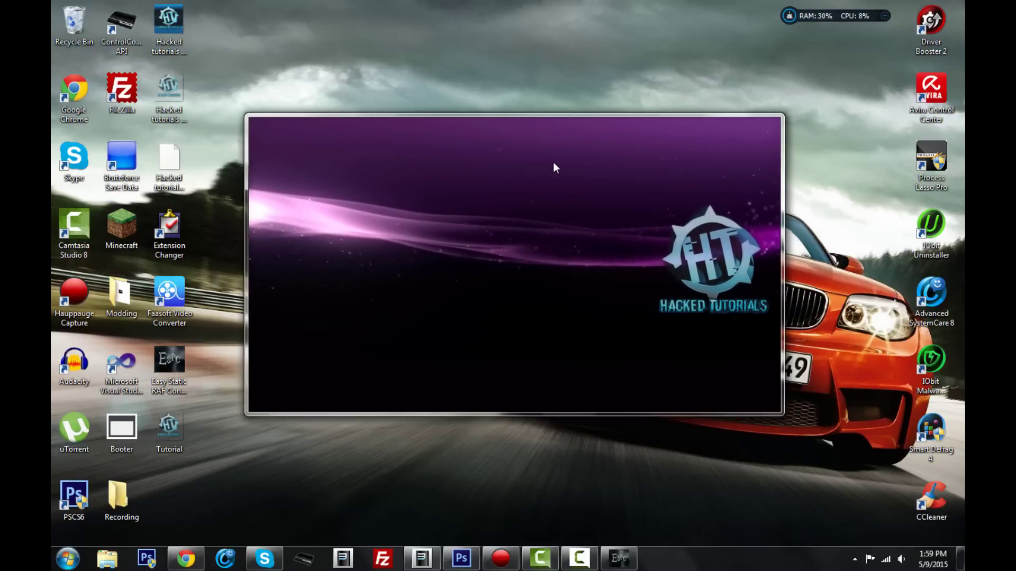
drag(462, 193, 602, 472)
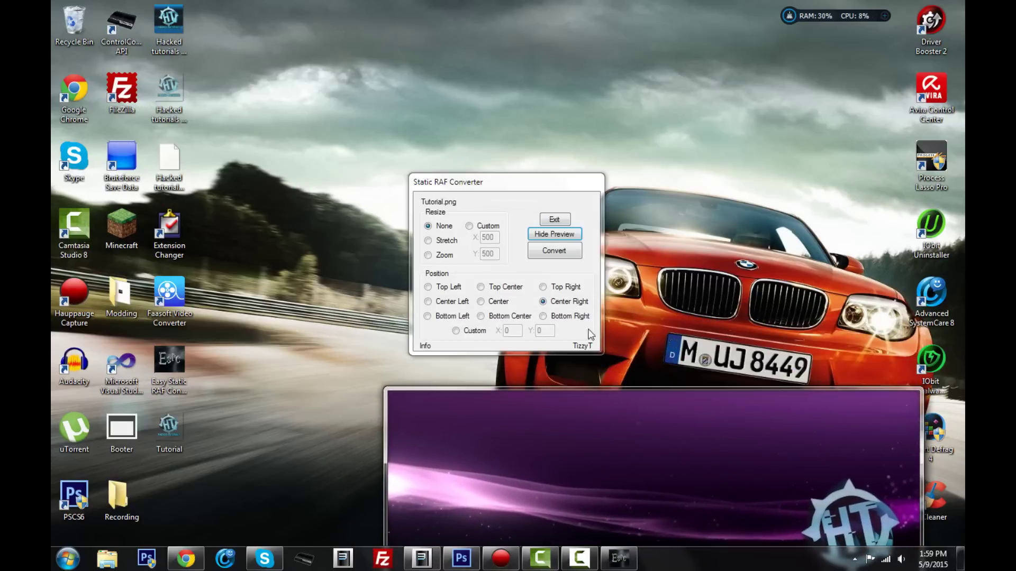
click(553, 234)
Convert the logo to a RAF file with Resize None and acknowledge the Done message
click(469, 226)
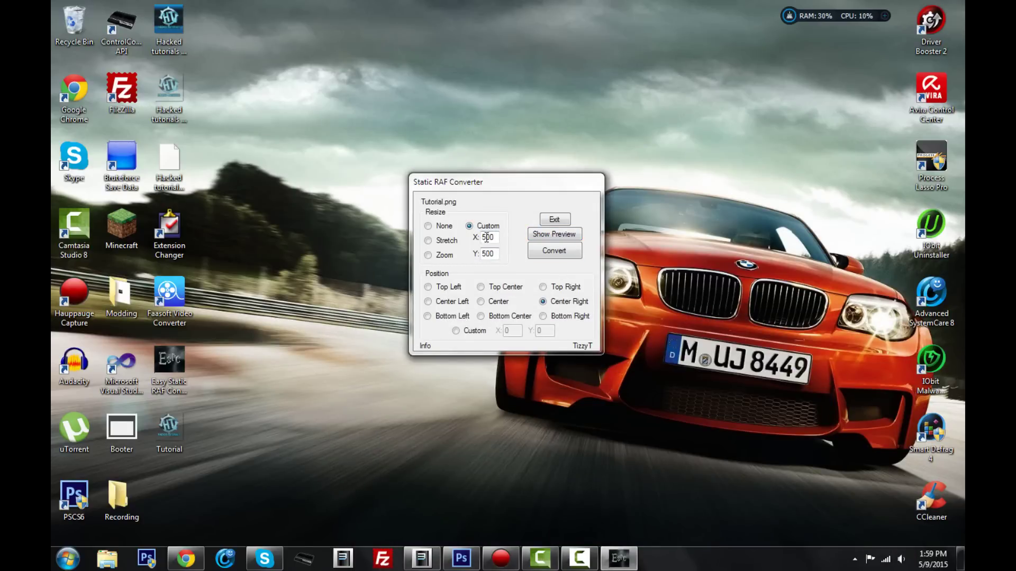
click(428, 226)
click(561, 247)
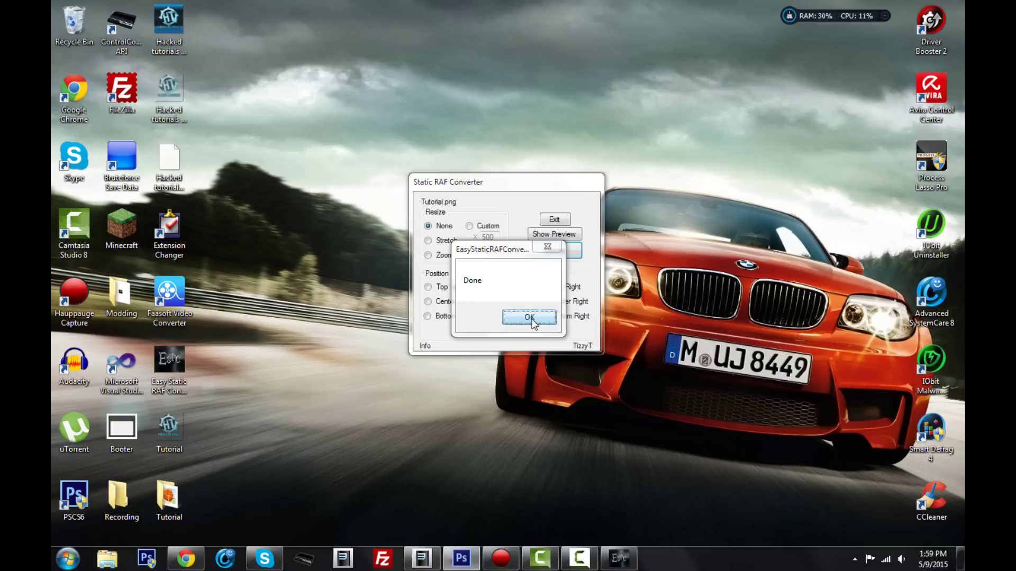
click(531, 318)
Close the converter, confirm coldboot.raf sits in the Tutorial folder, then bring up Hauppauge Capture
click(549, 222)
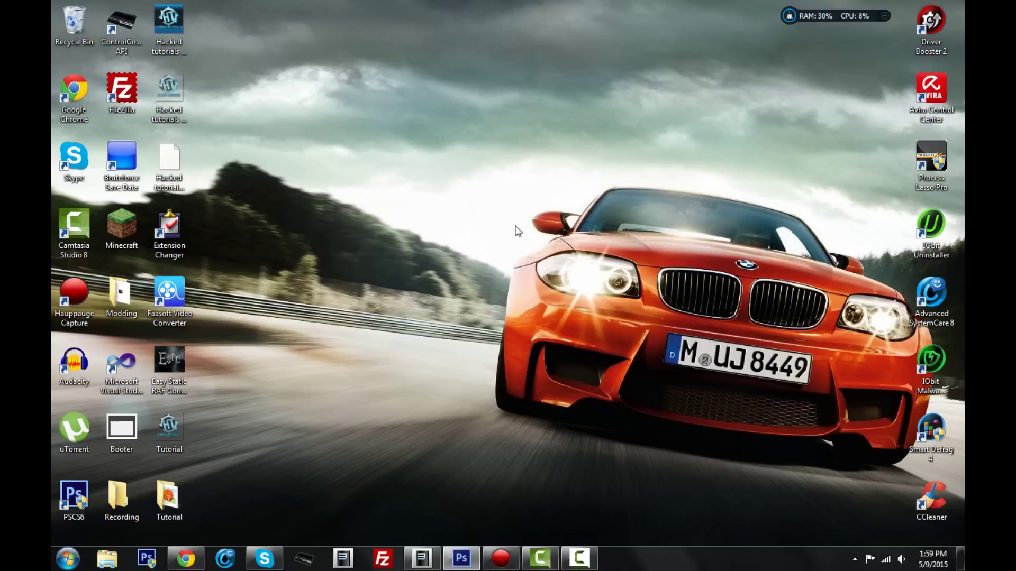
drag(169, 497, 448, 193)
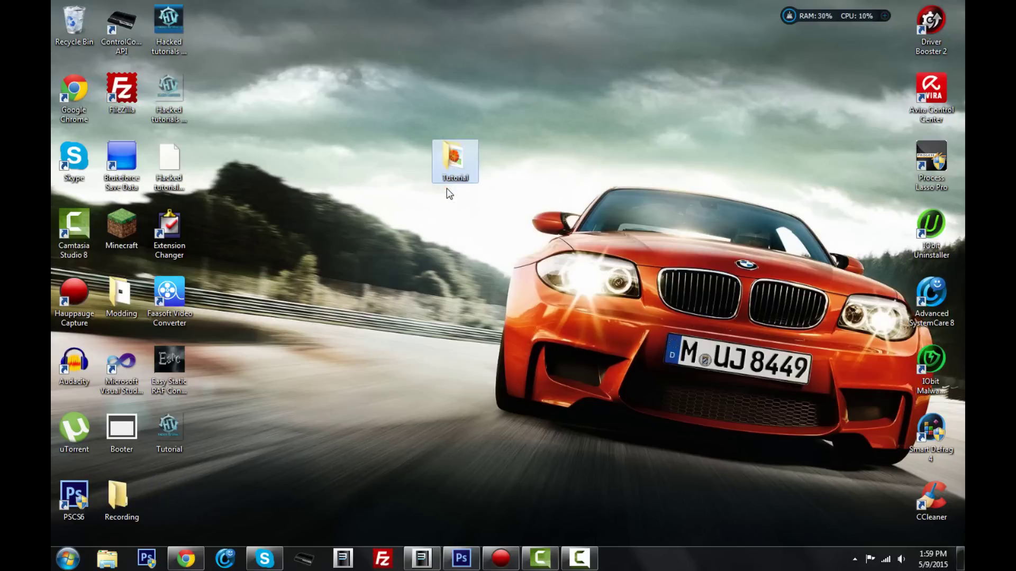
double_click(456, 152)
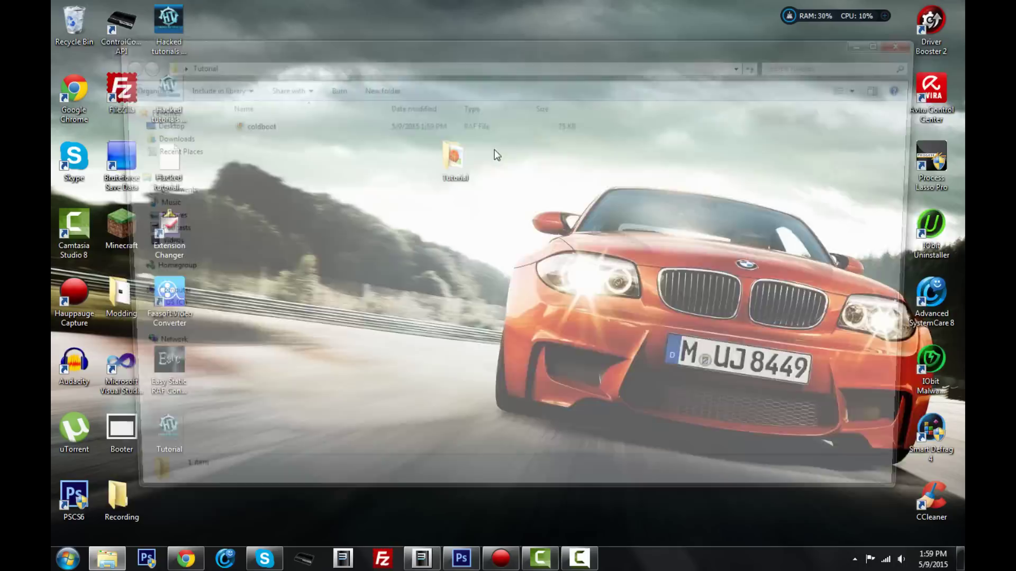
click(318, 124)
drag(294, 48, 294, 24)
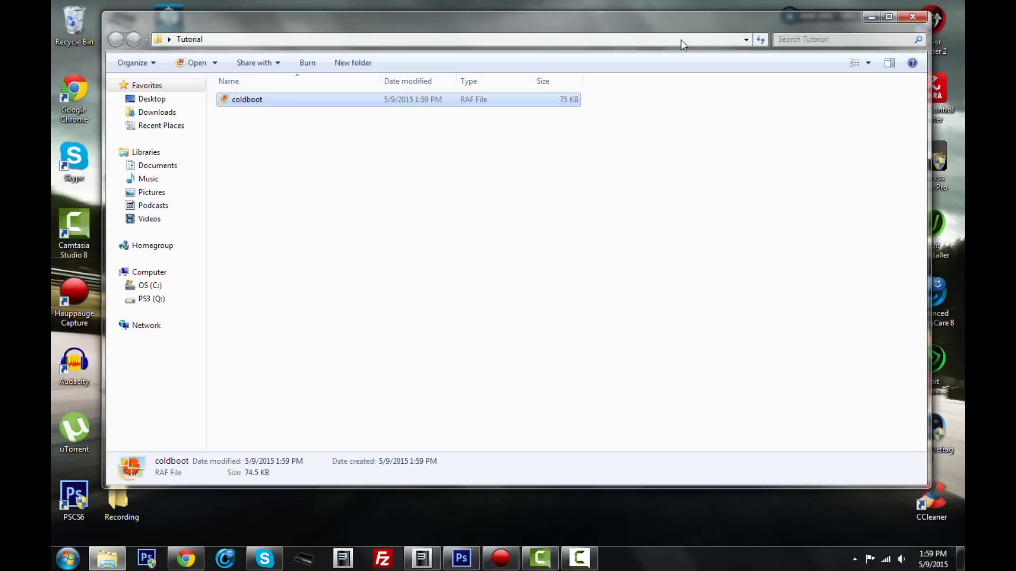
click(912, 17)
click(504, 565)
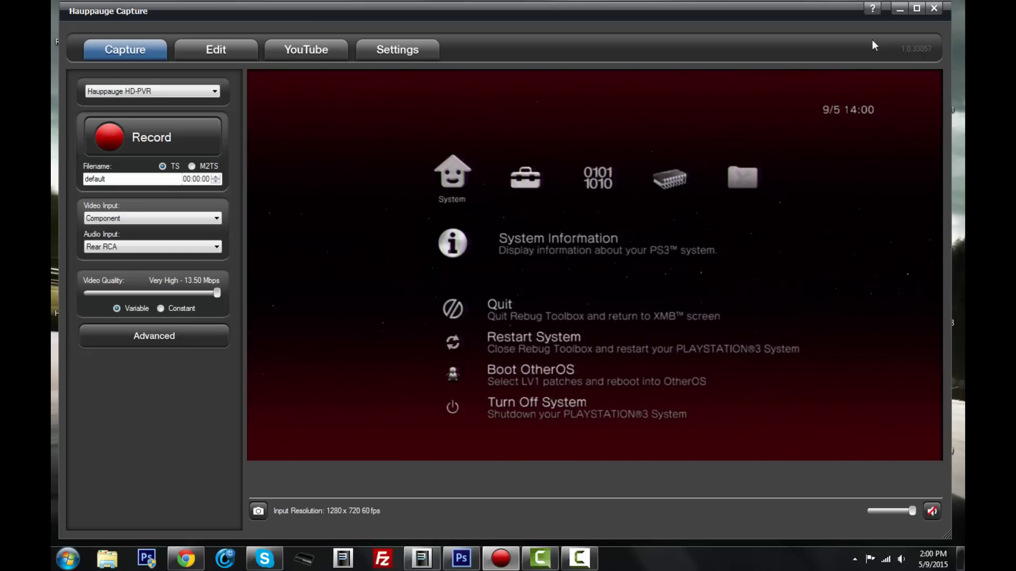
View the PS3's System Information showing firmware 4.50 DEX, then minimize Hauppauge Capture
click(897, 9)
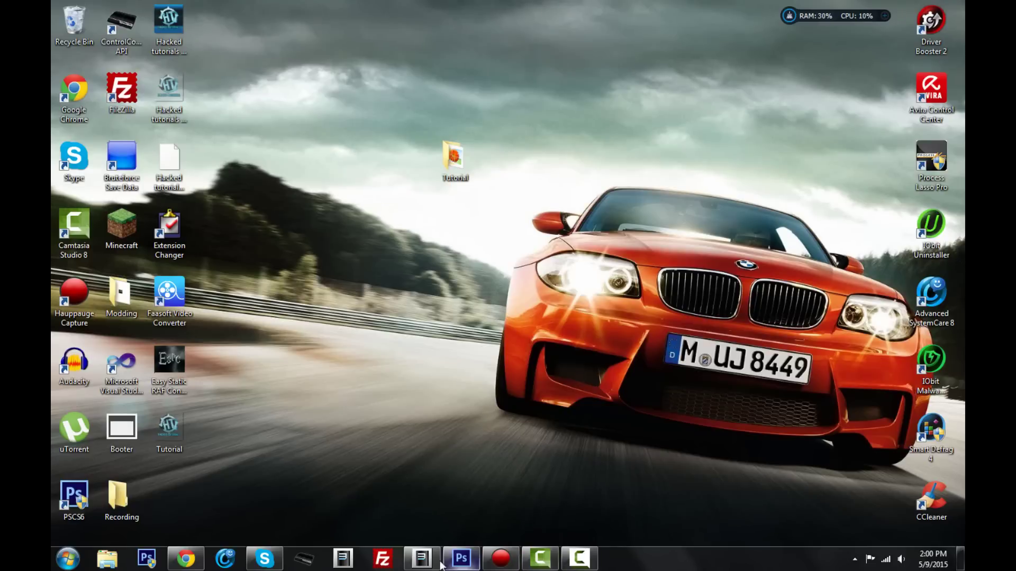
click(500, 558)
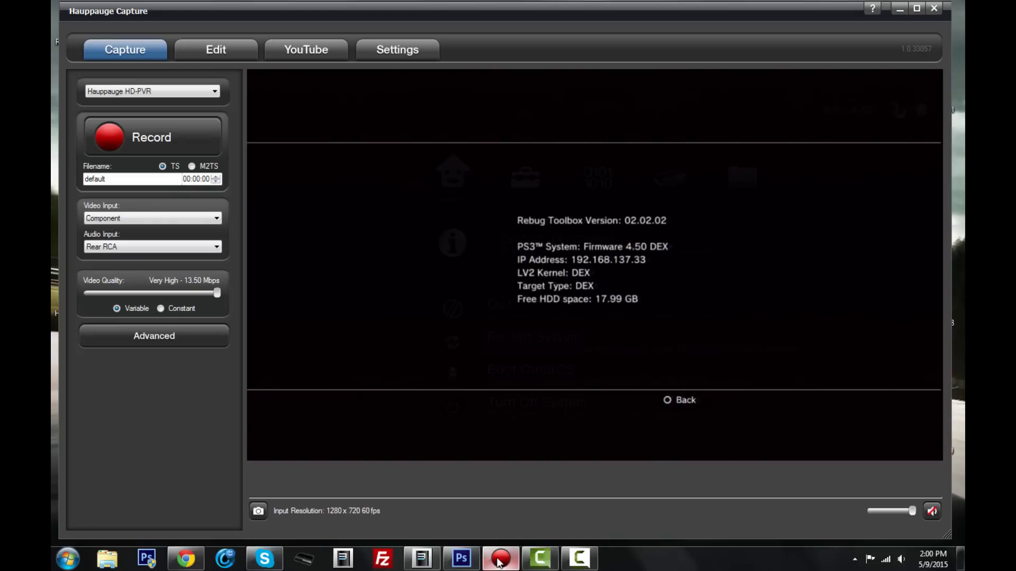
click(899, 8)
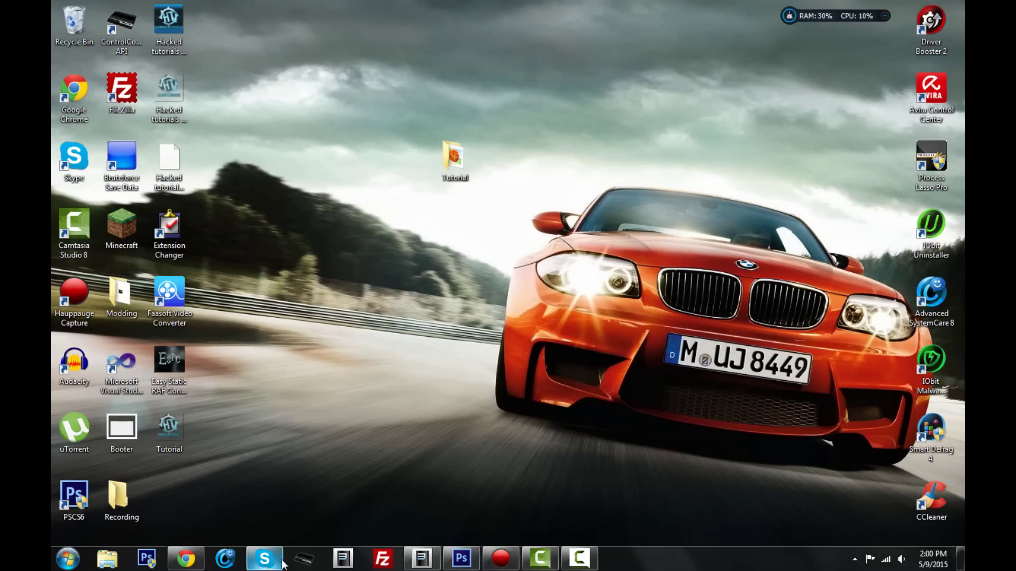
Launch FileZilla, move the Target Manager window aside, and dismiss the new-version notice
click(381, 560)
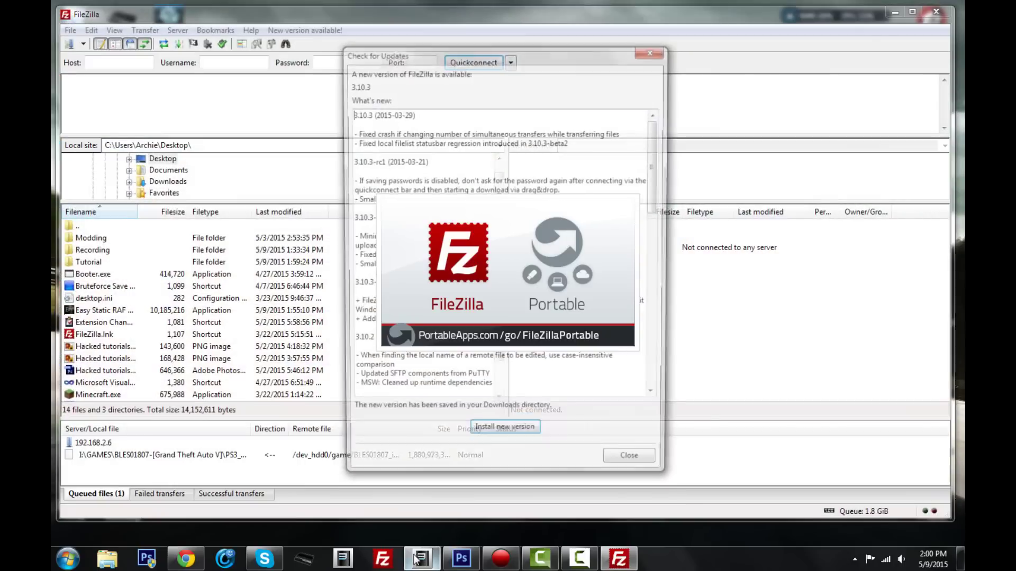
click(421, 558)
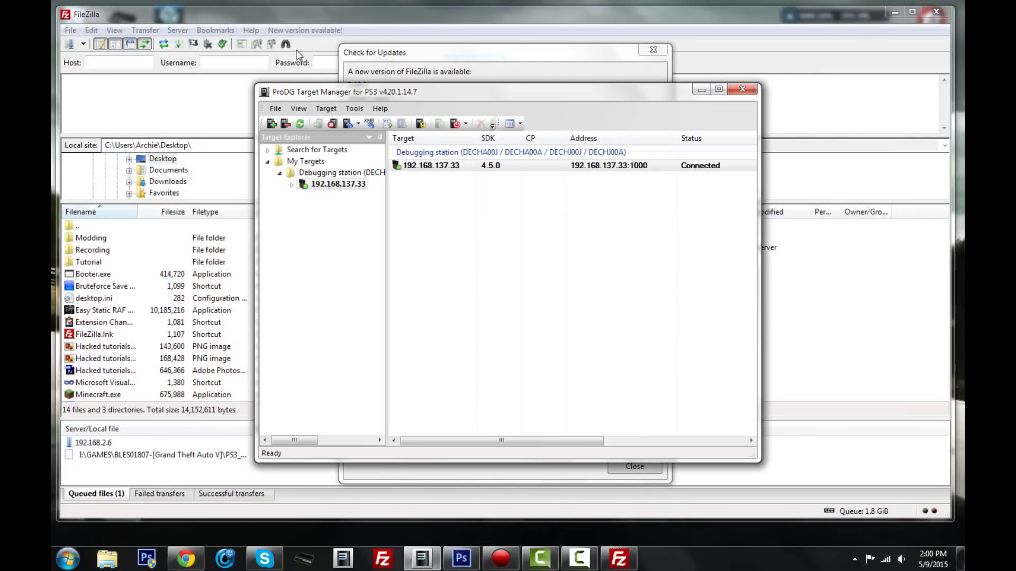
click(702, 90)
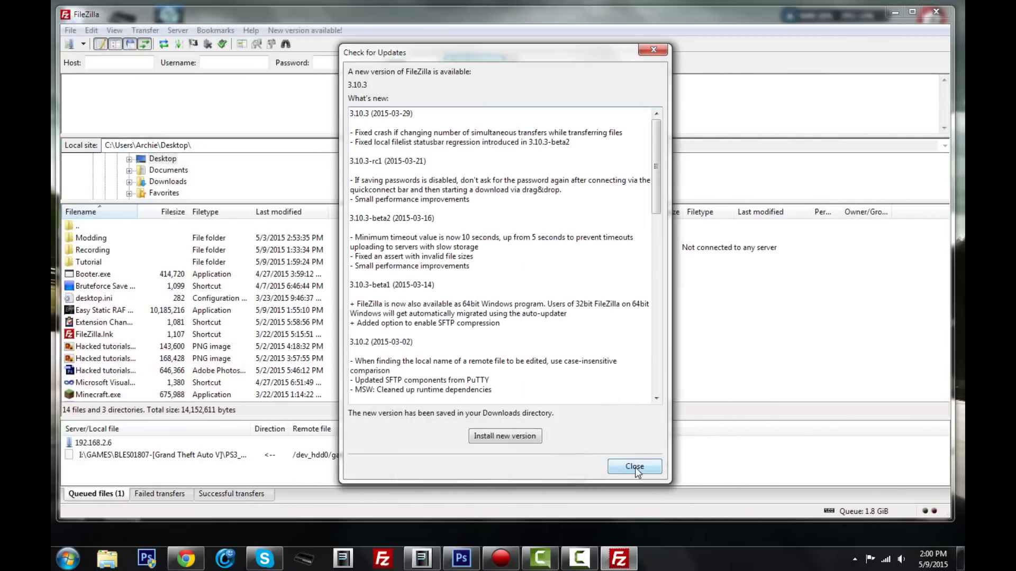
click(635, 467)
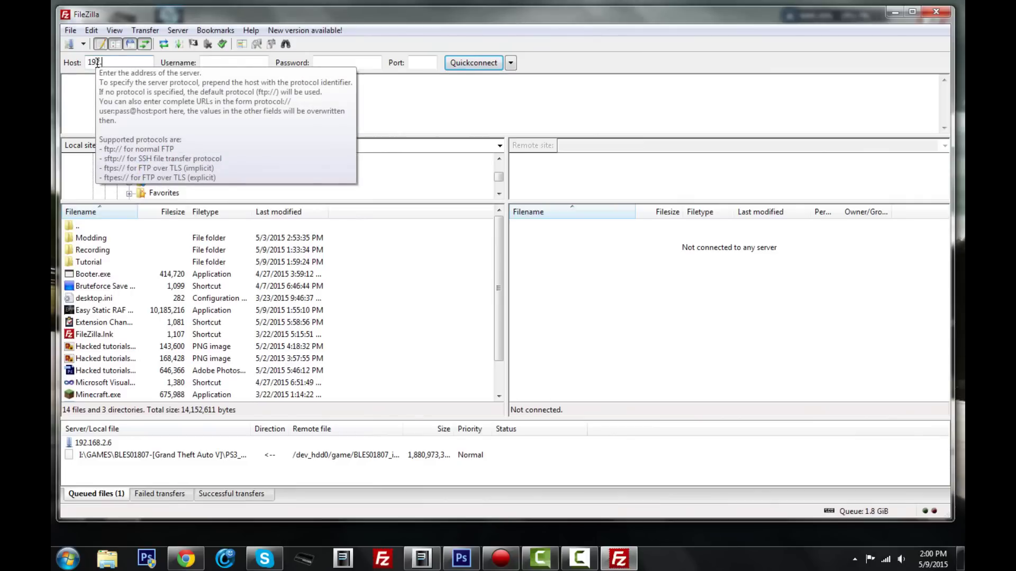
Enter the PS3's address 192.168.137.33 as Host, checked against the capture feed, and Quickconnect
click(97, 62)
text(192.168.2)
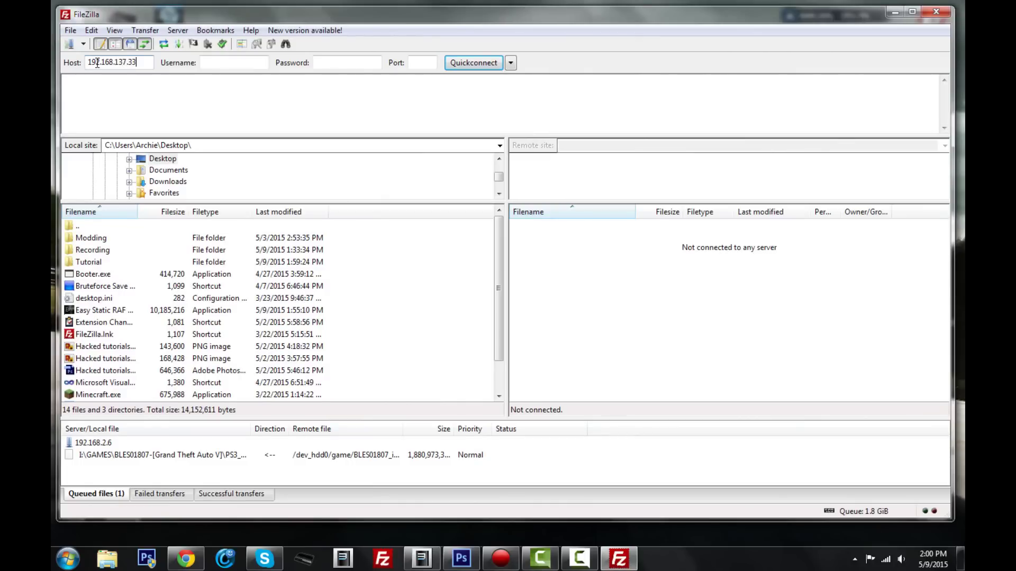
click(500, 558)
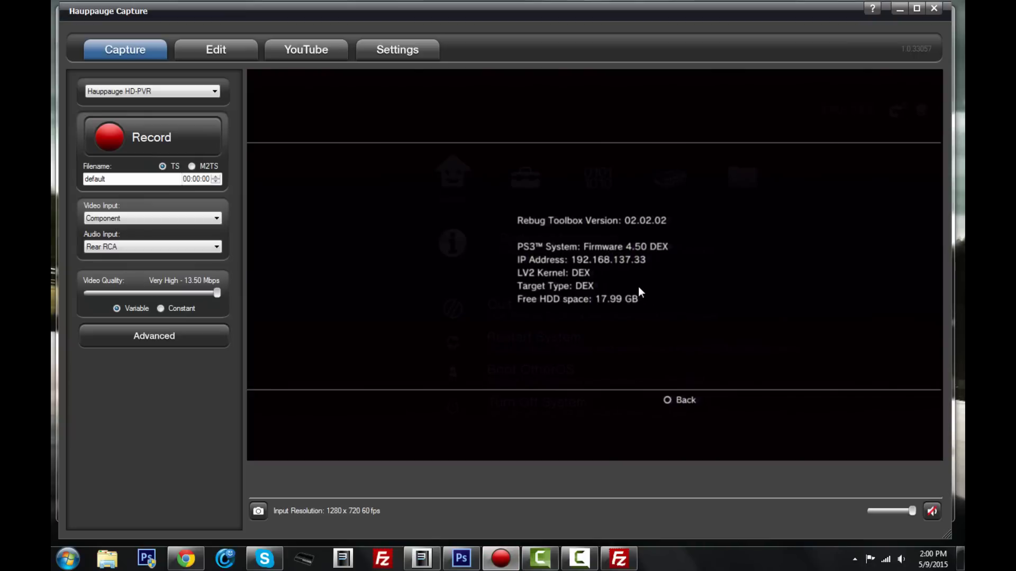
click(899, 9)
click(473, 64)
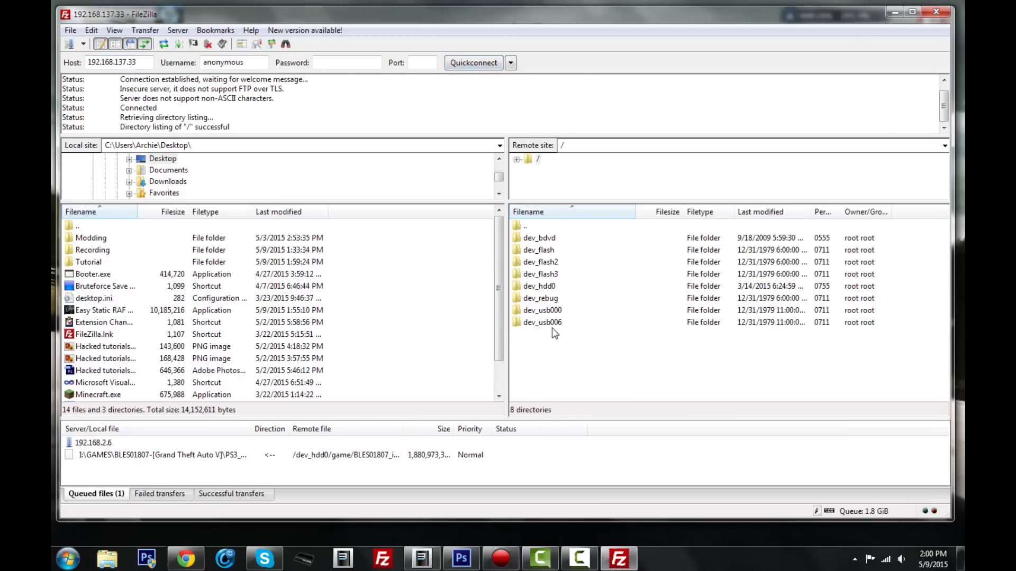
Browse to /dev_rebug/vsh/resource on the PS3, select coldboot.raf, and snap FileZilla right
click(558, 299)
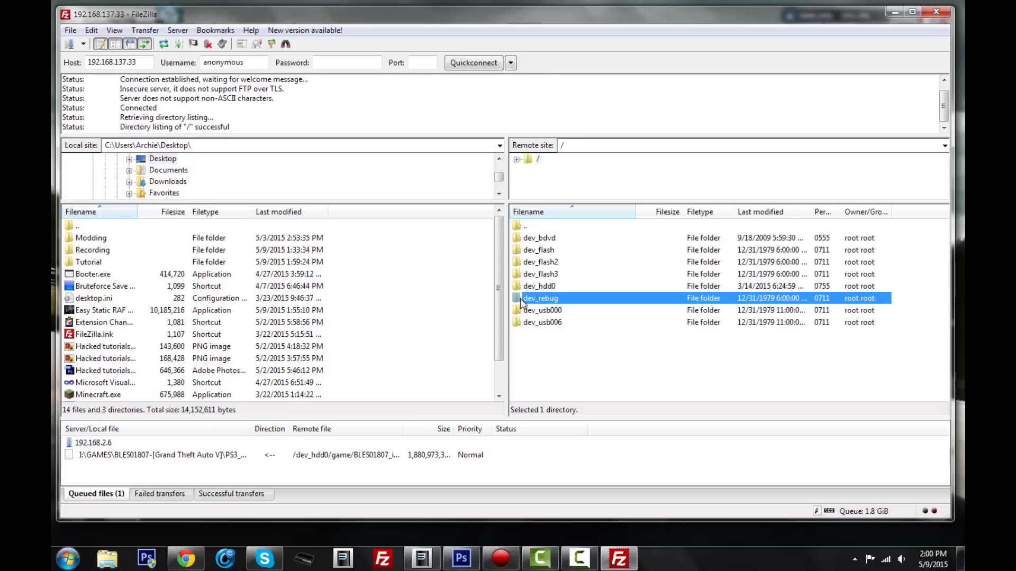
double_click(552, 299)
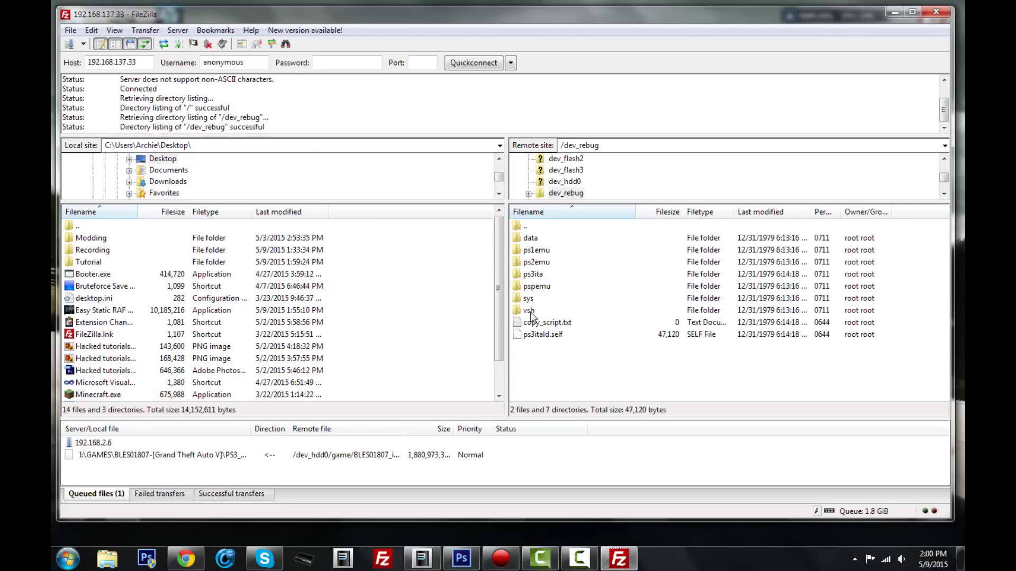
double_click(530, 312)
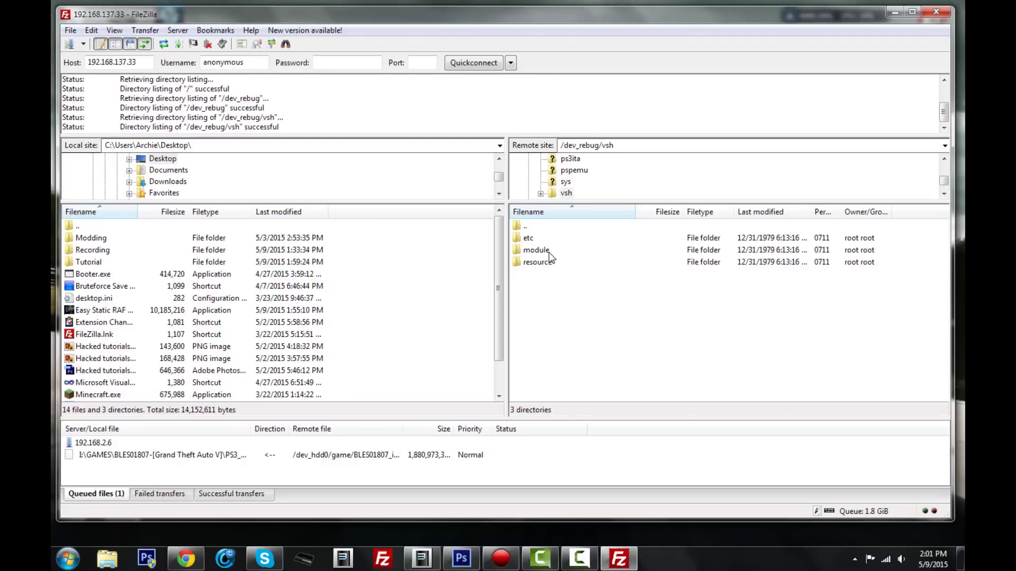
double_click(534, 262)
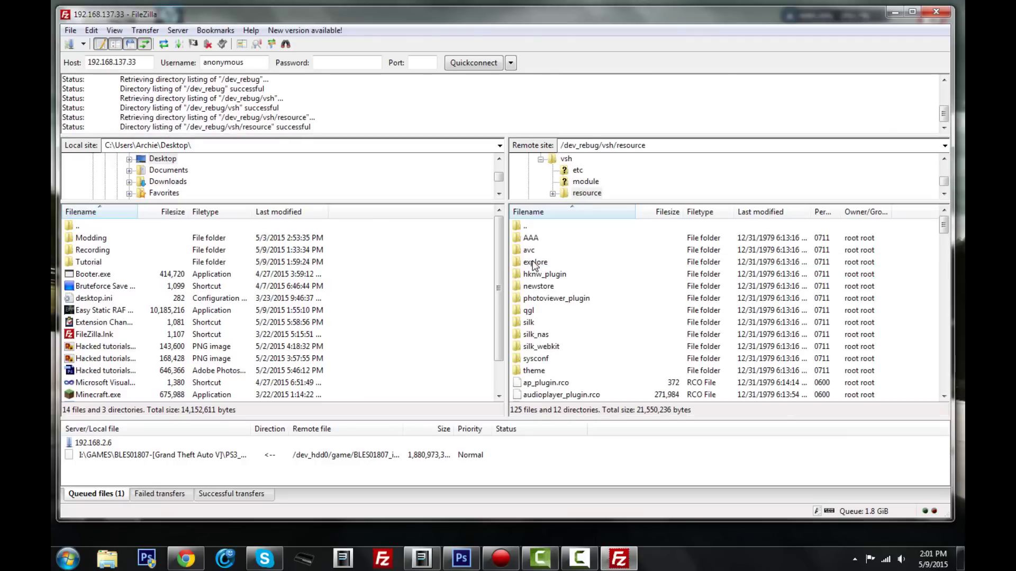
scroll(553, 278, down, 9)
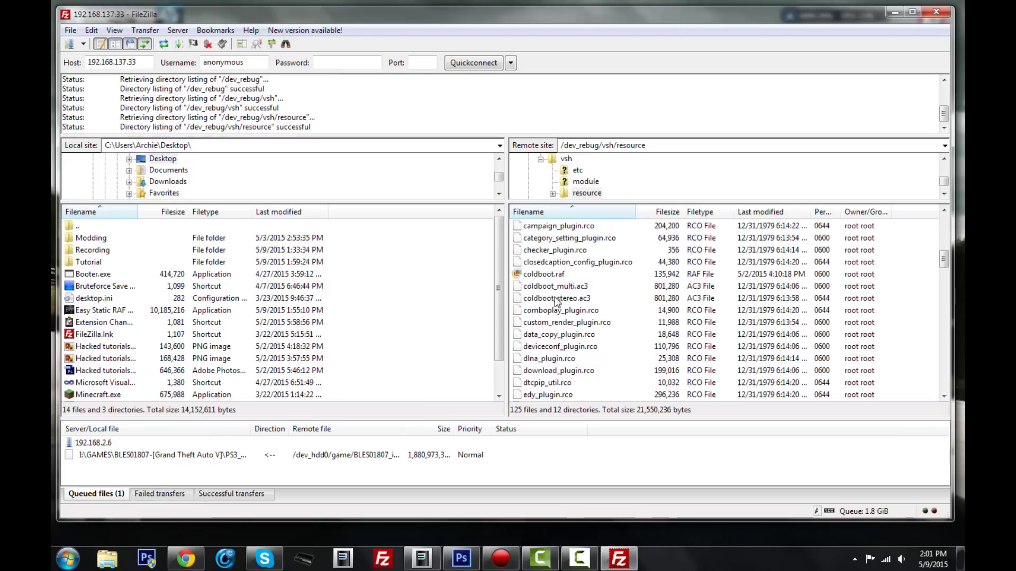
click(605, 274)
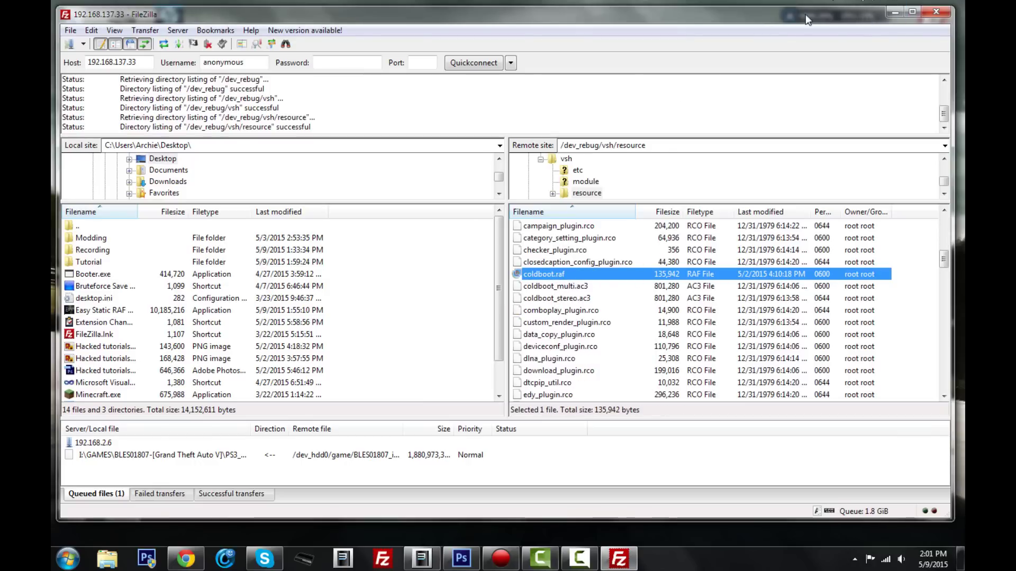
key(super+Right)
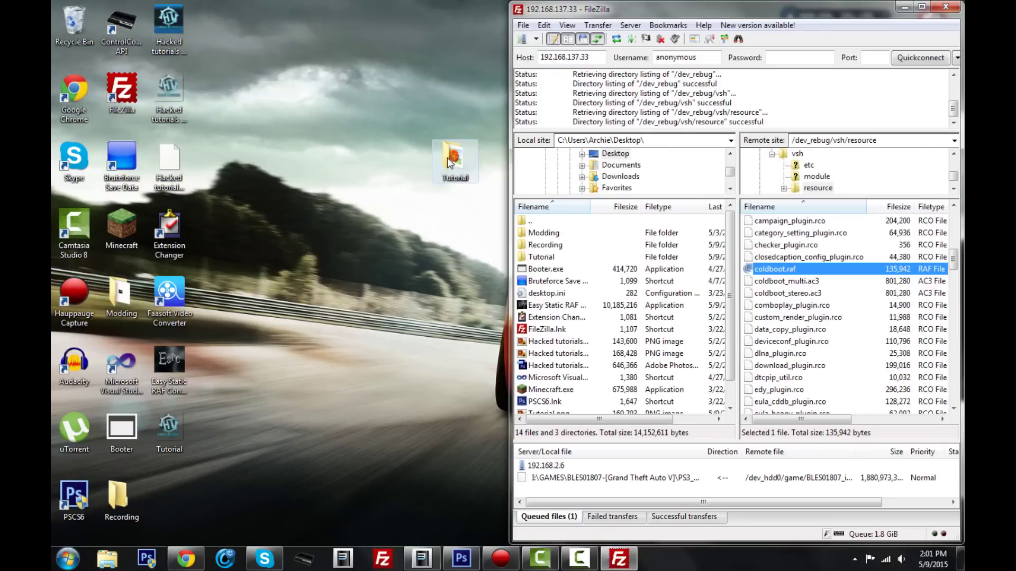
Upload the new coldboot from the desktop Tutorial folder, overwriting the PS3's coldboot.raf
double_click(449, 161)
key(super+Left)
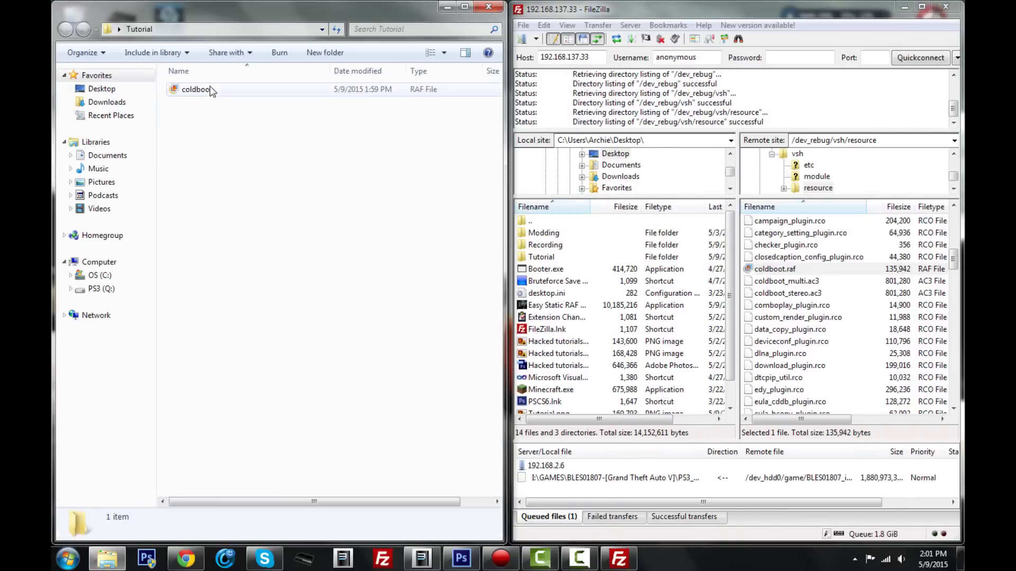
click(194, 91)
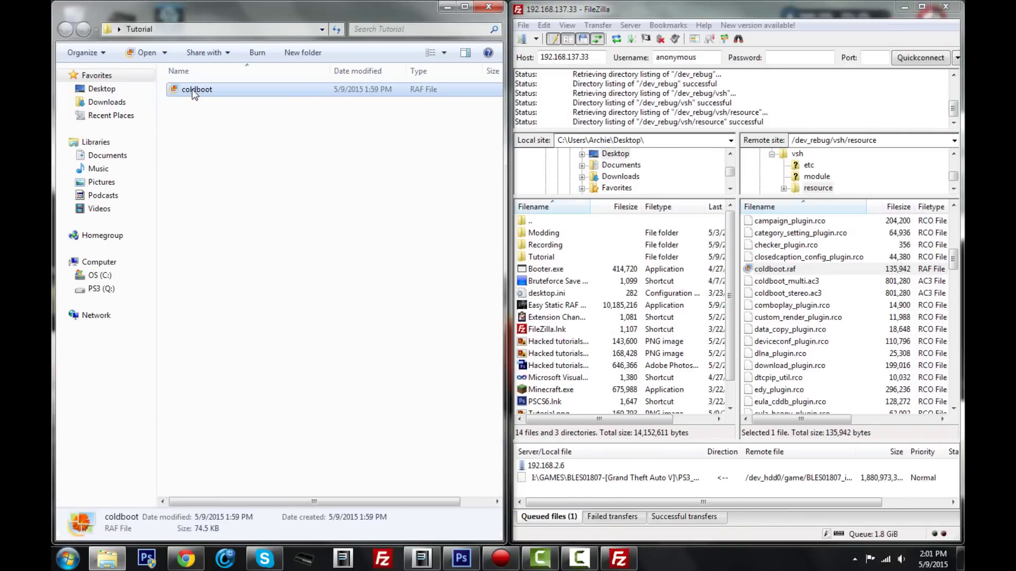
drag(189, 89, 796, 273)
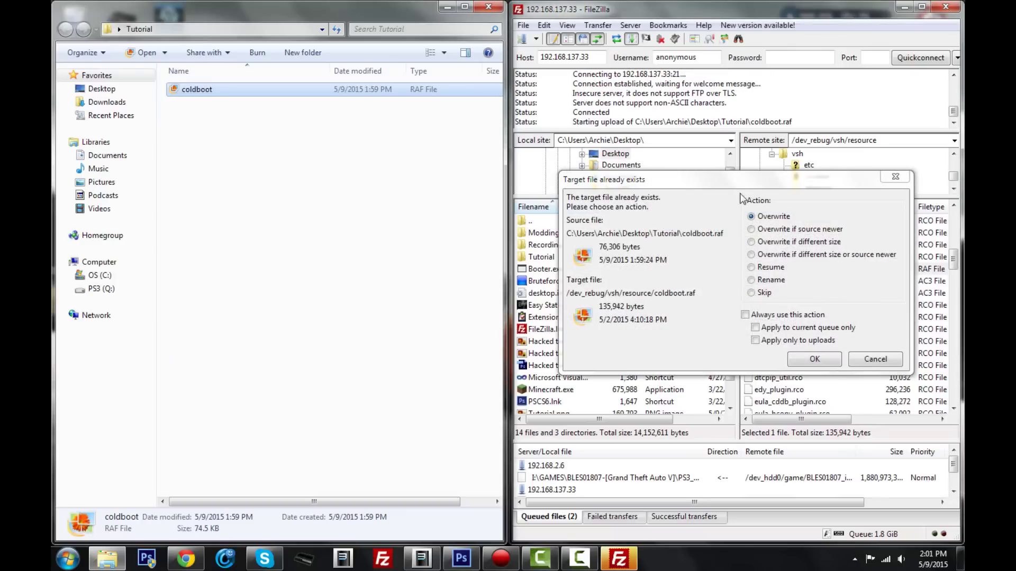
click(809, 361)
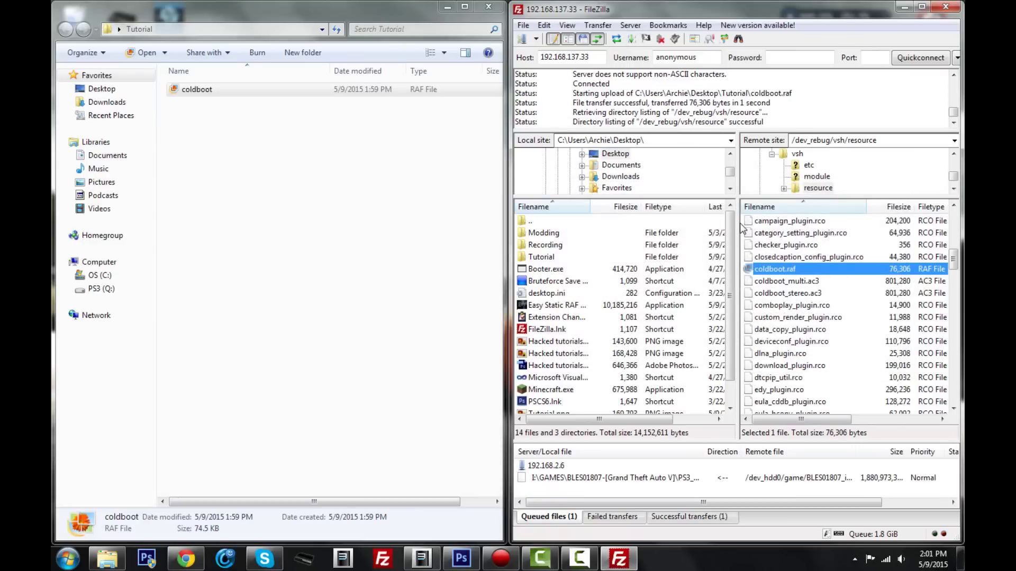
Close the Tutorial folder, enlarge FileZilla, and view the successful transfers list
click(447, 8)
drag(590, 11, 146, 14)
click(244, 489)
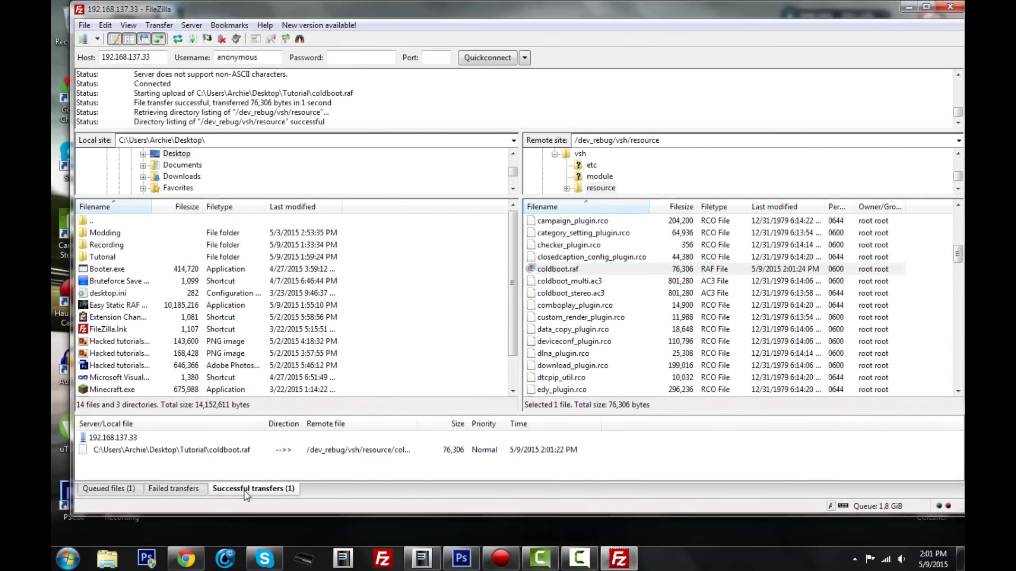
Check the 76,306-byte coldboot.raf beside coldboot_multi.ac3 and coldboot_stereo.ac3, then reselect coldboot.raf
click(104, 490)
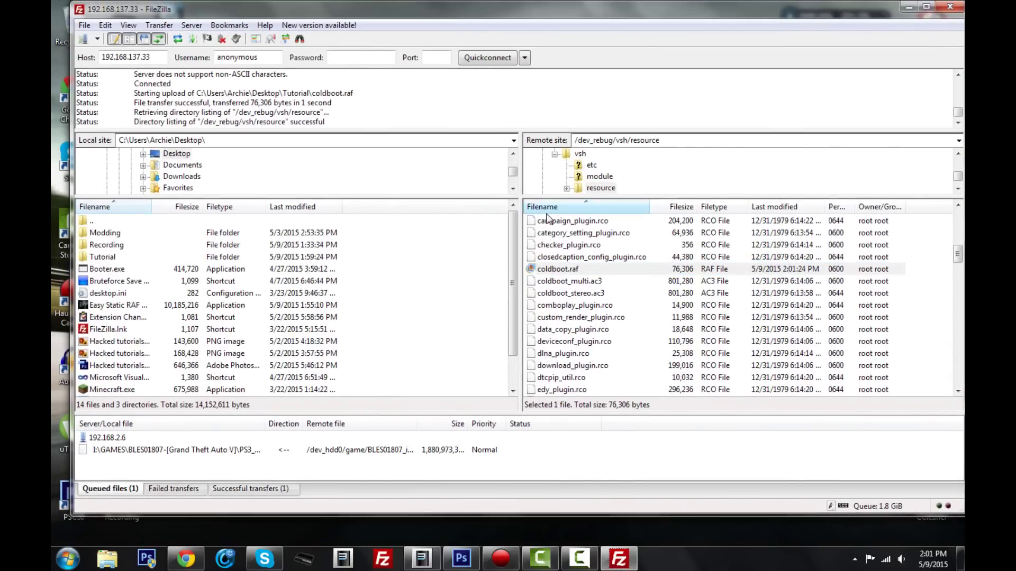
click(556, 270)
drag(606, 5, 584, 15)
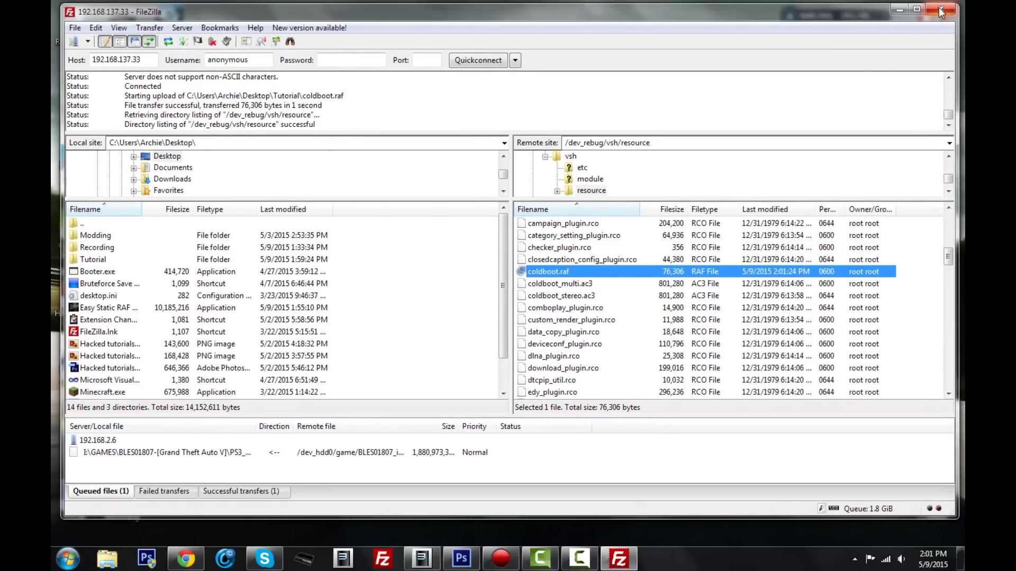
click(547, 286)
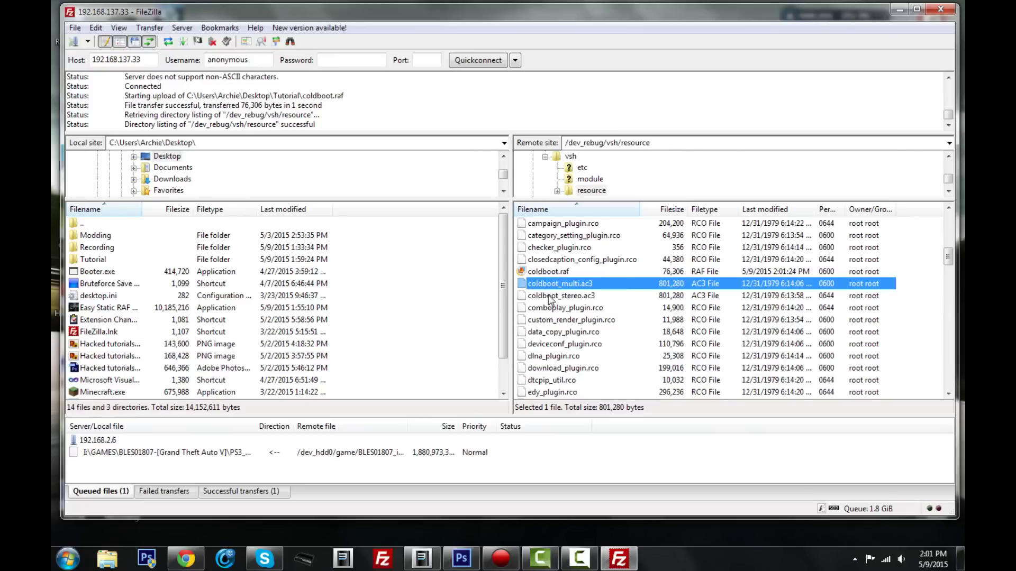
ctrl+click(550, 296)
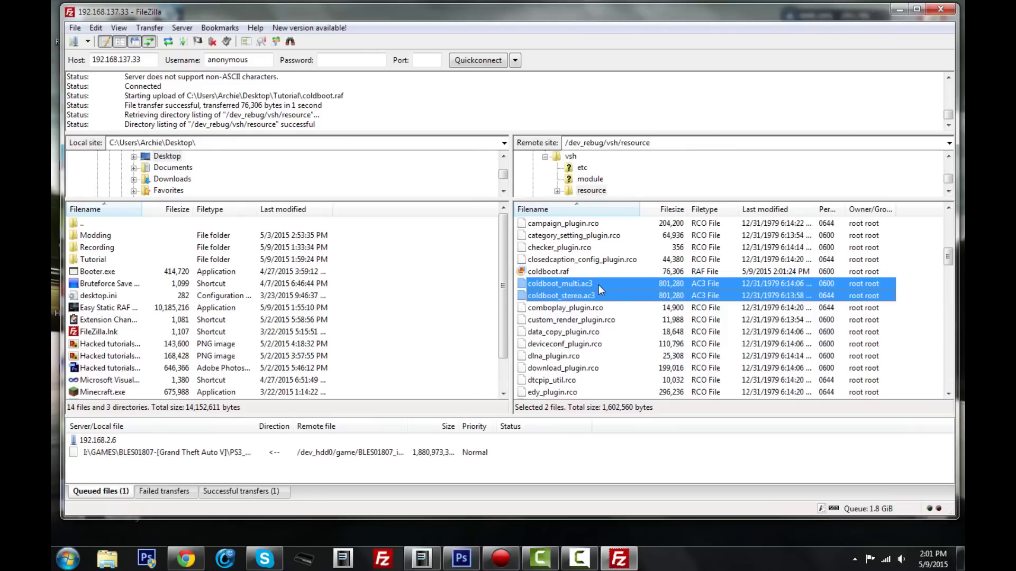
click(577, 272)
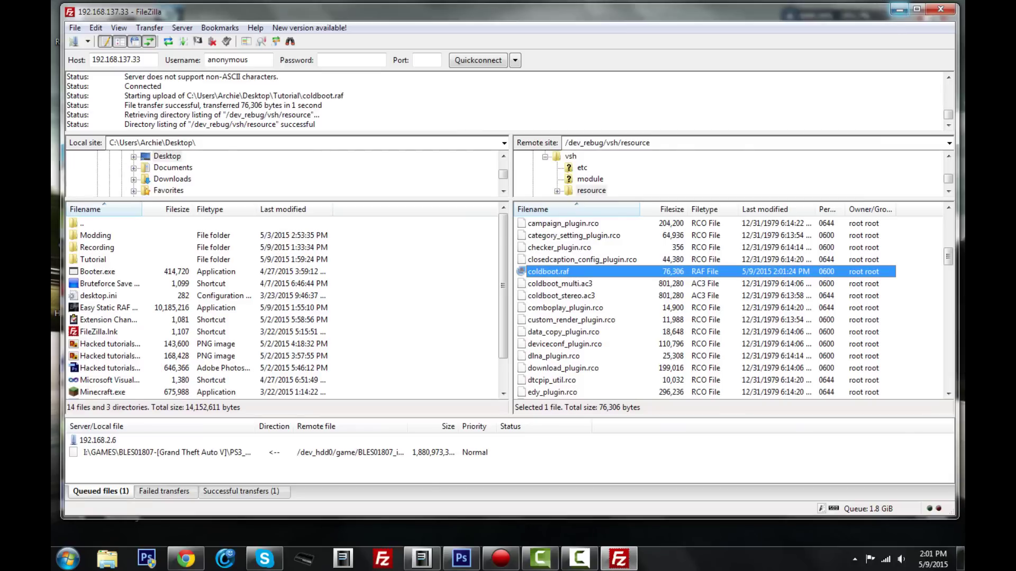
Close FileZilla and reset the PS3 target 192.168.137.33 in ProDG Target Manager
click(953, 13)
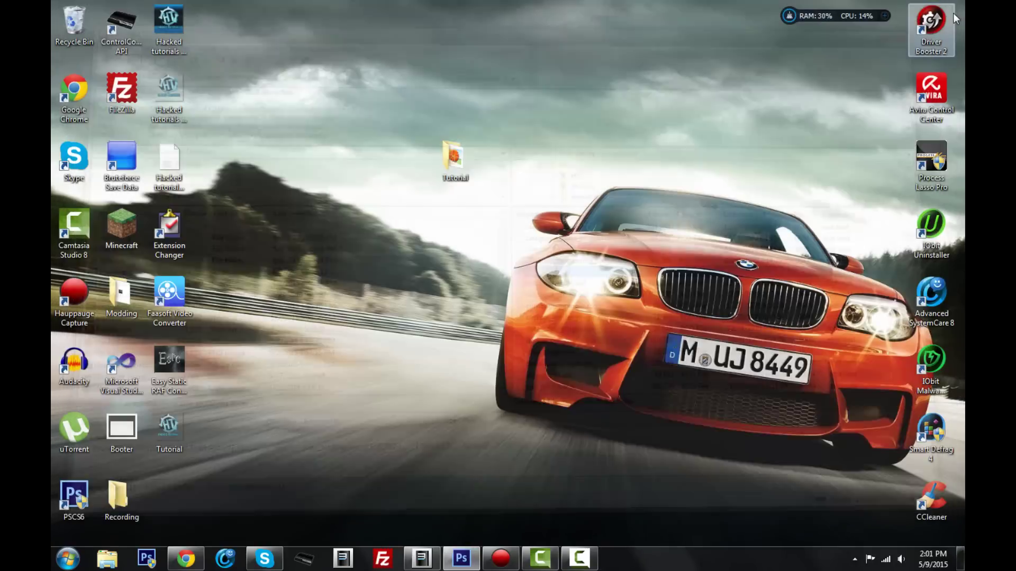
click(500, 559)
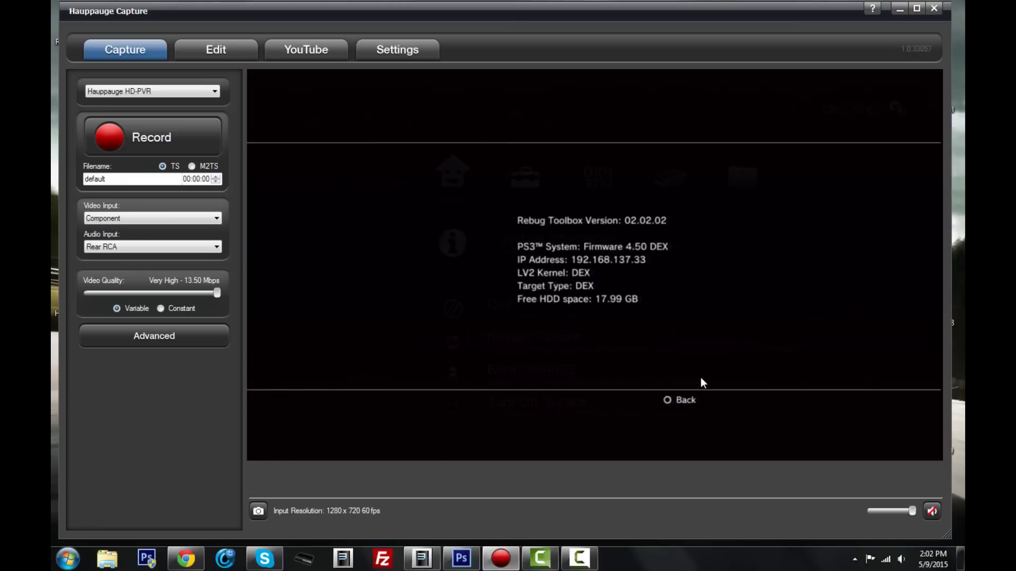
click(433, 565)
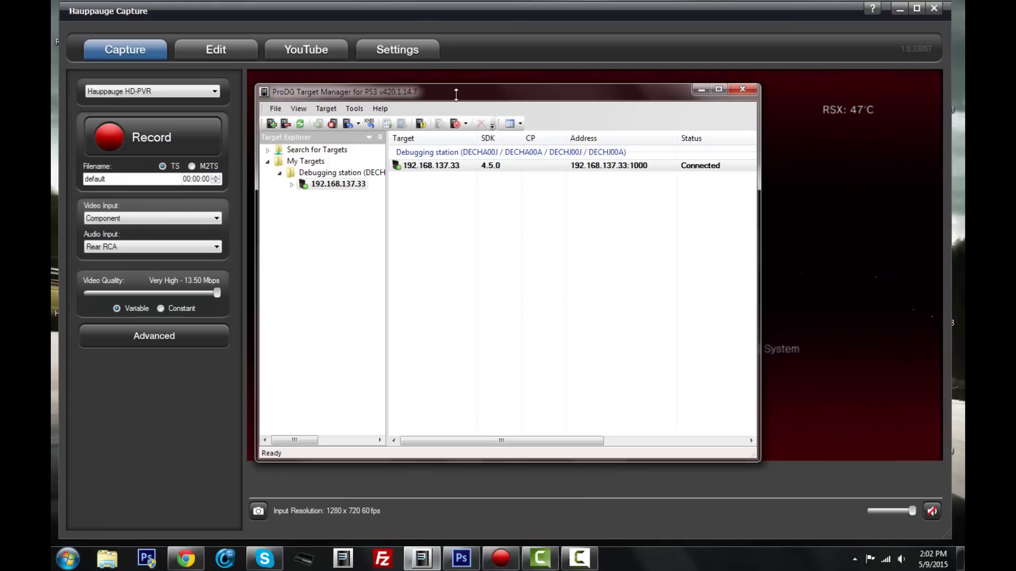
drag(483, 103, 547, 312)
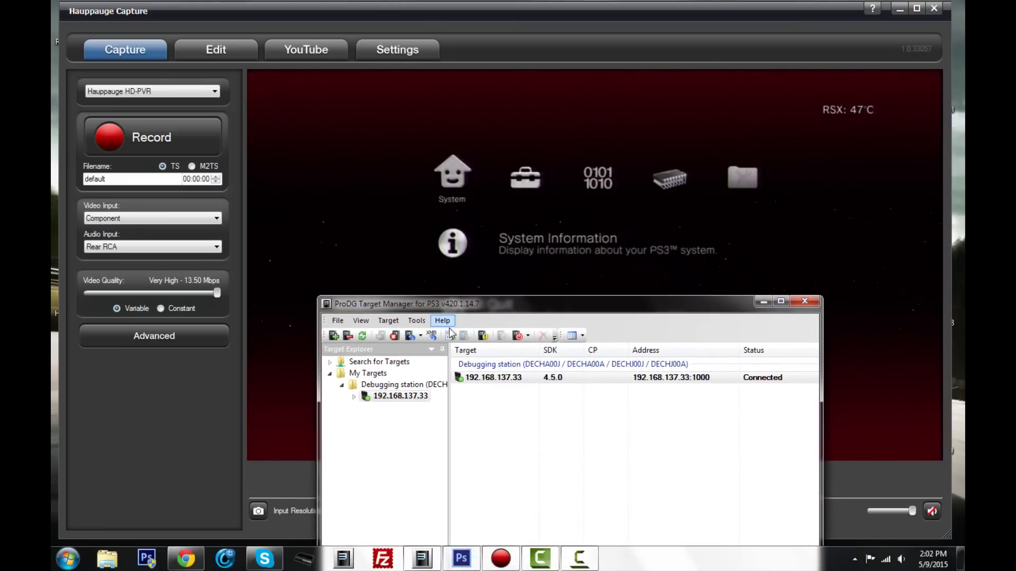
click(431, 336)
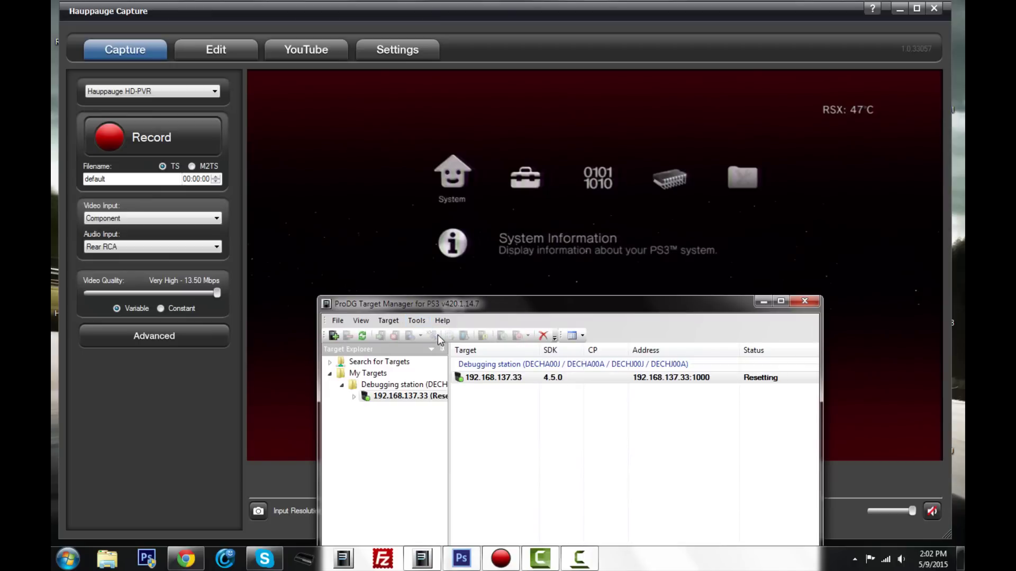